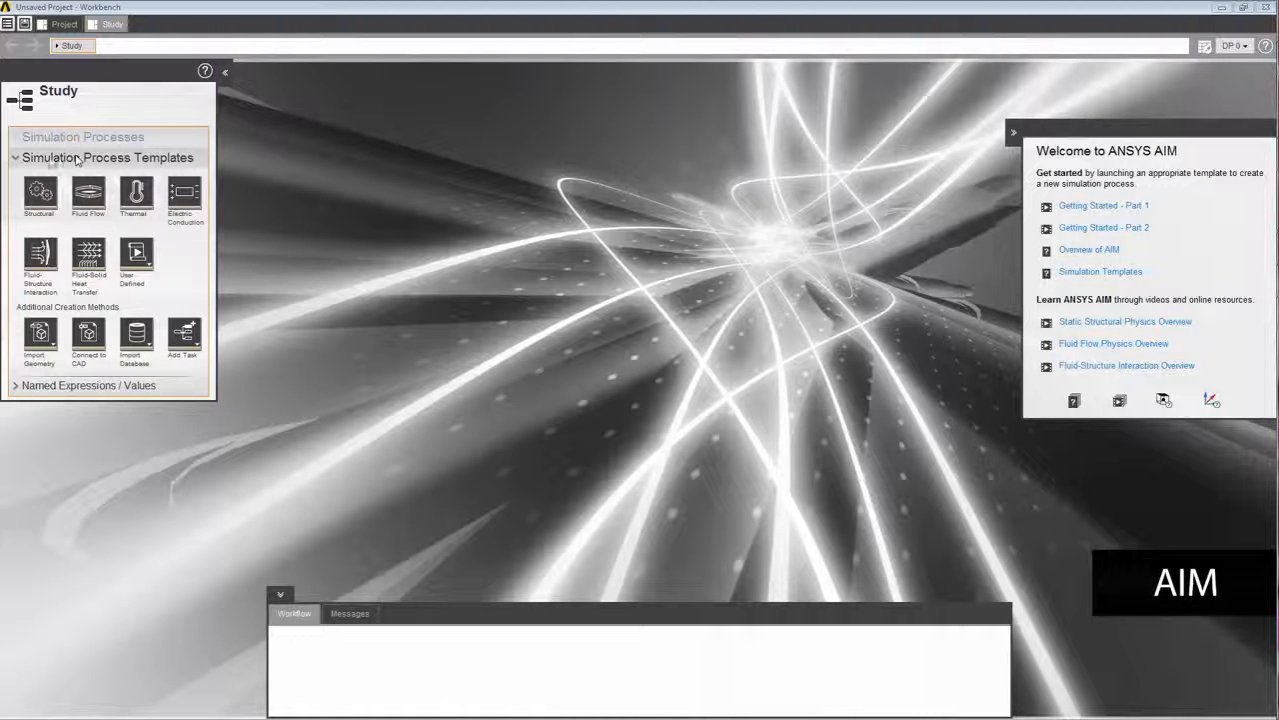
- Create a static structural simulation process from the Structural template with the geometry option set to define new geometry
click(38, 207)
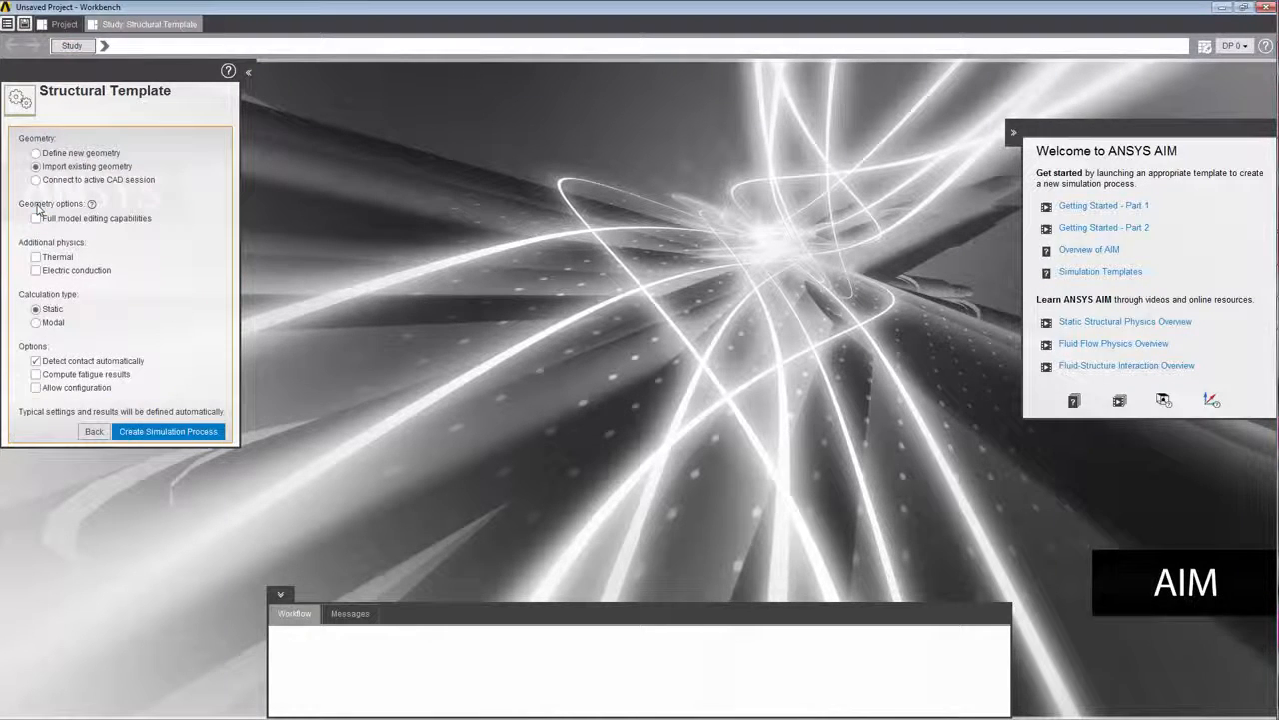
click(36, 153)
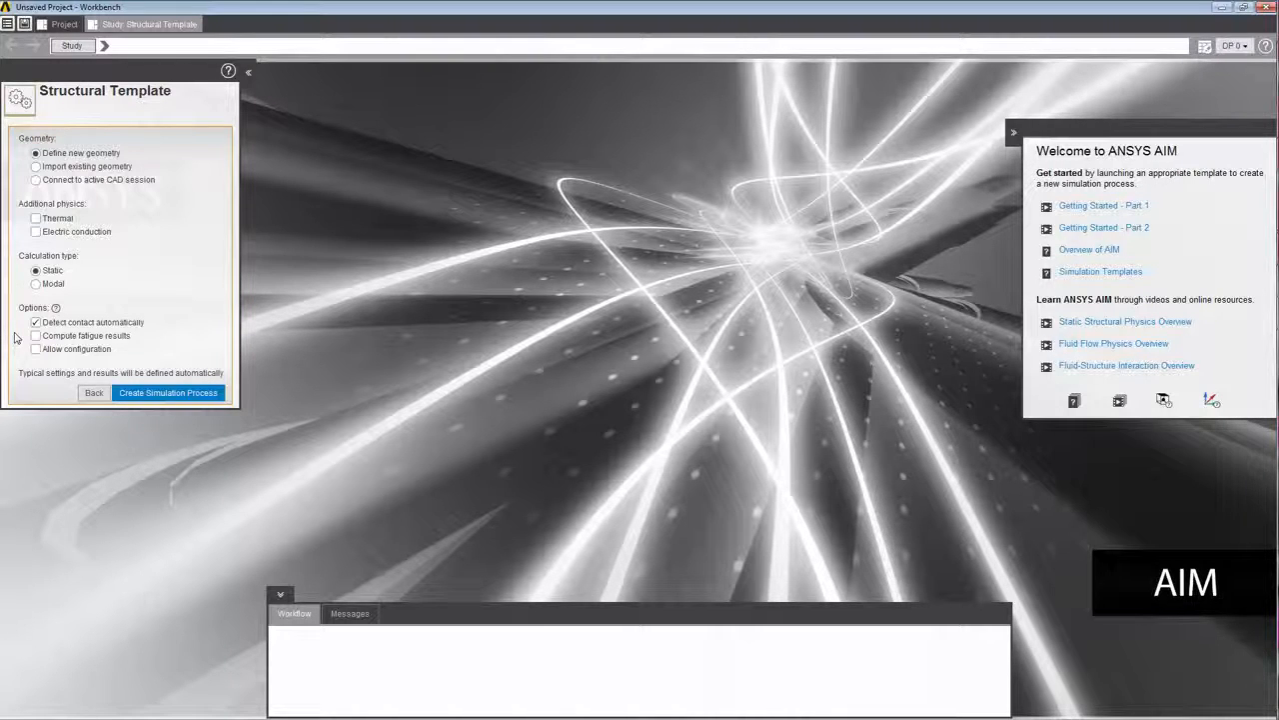
click(149, 392)
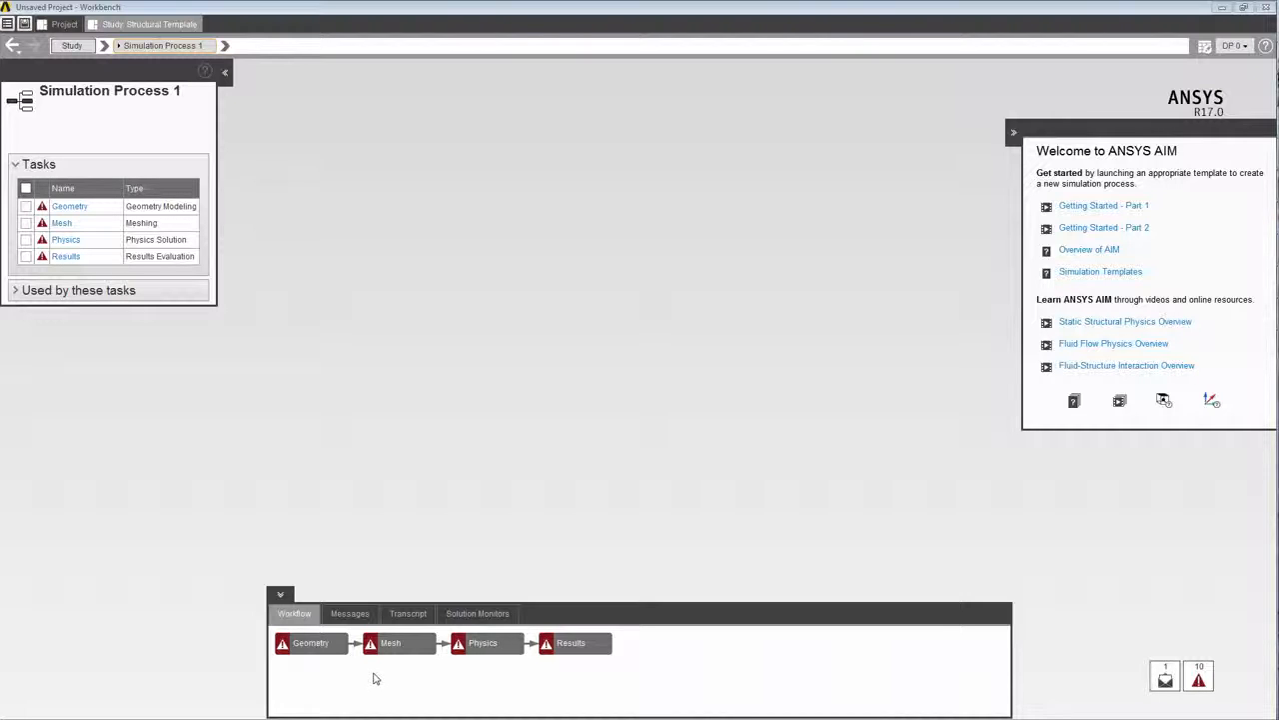
- Import the geometry file pipe_nx_mm_3_bodies into the Geometry task
click(302, 647)
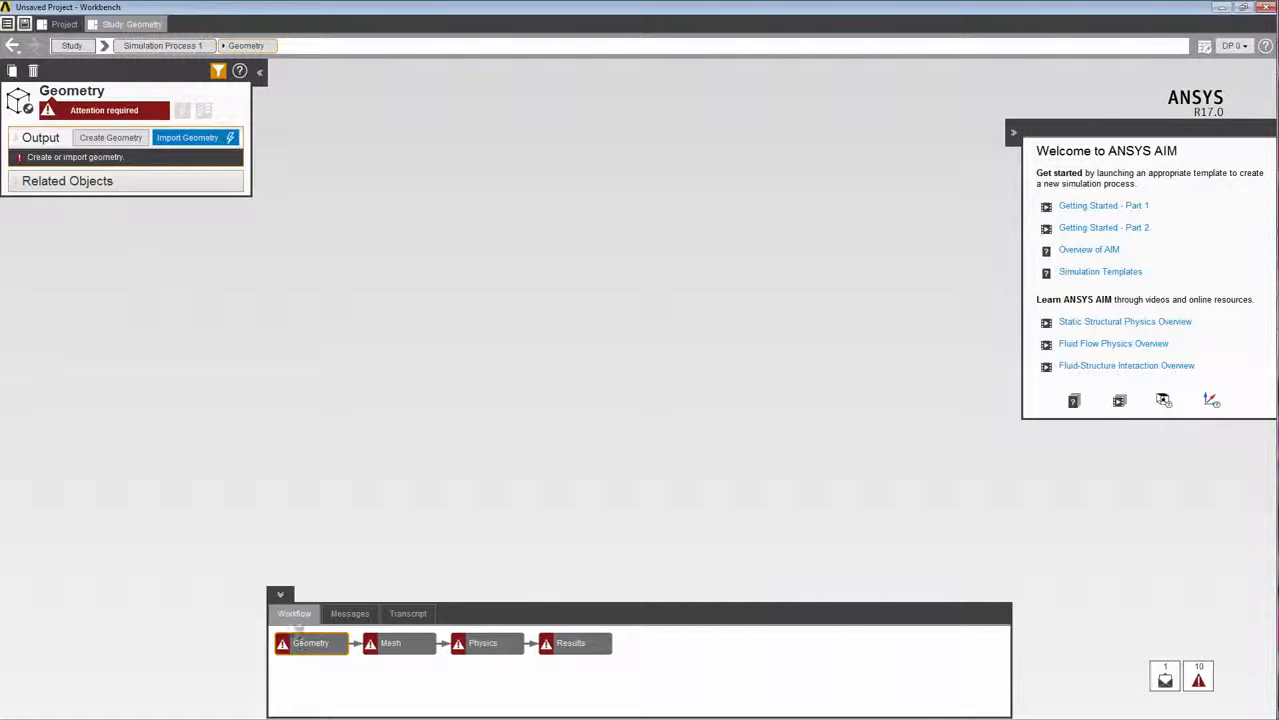
click(190, 139)
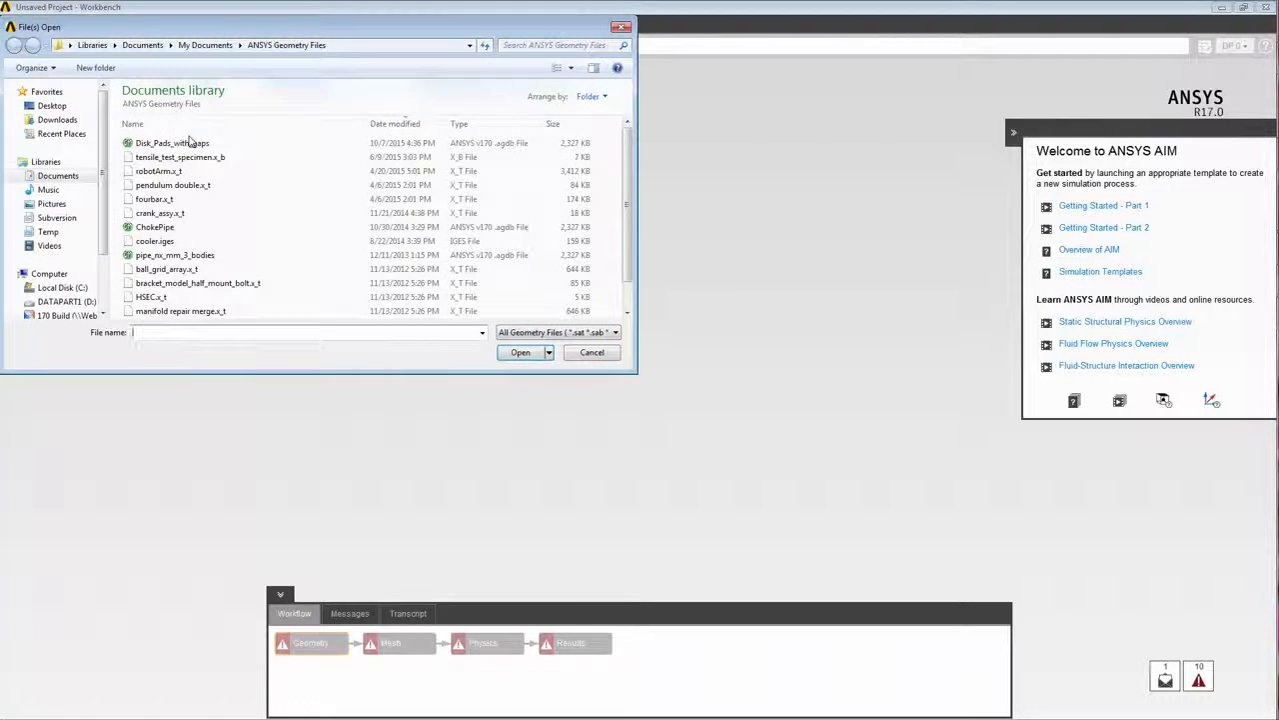
click(176, 257)
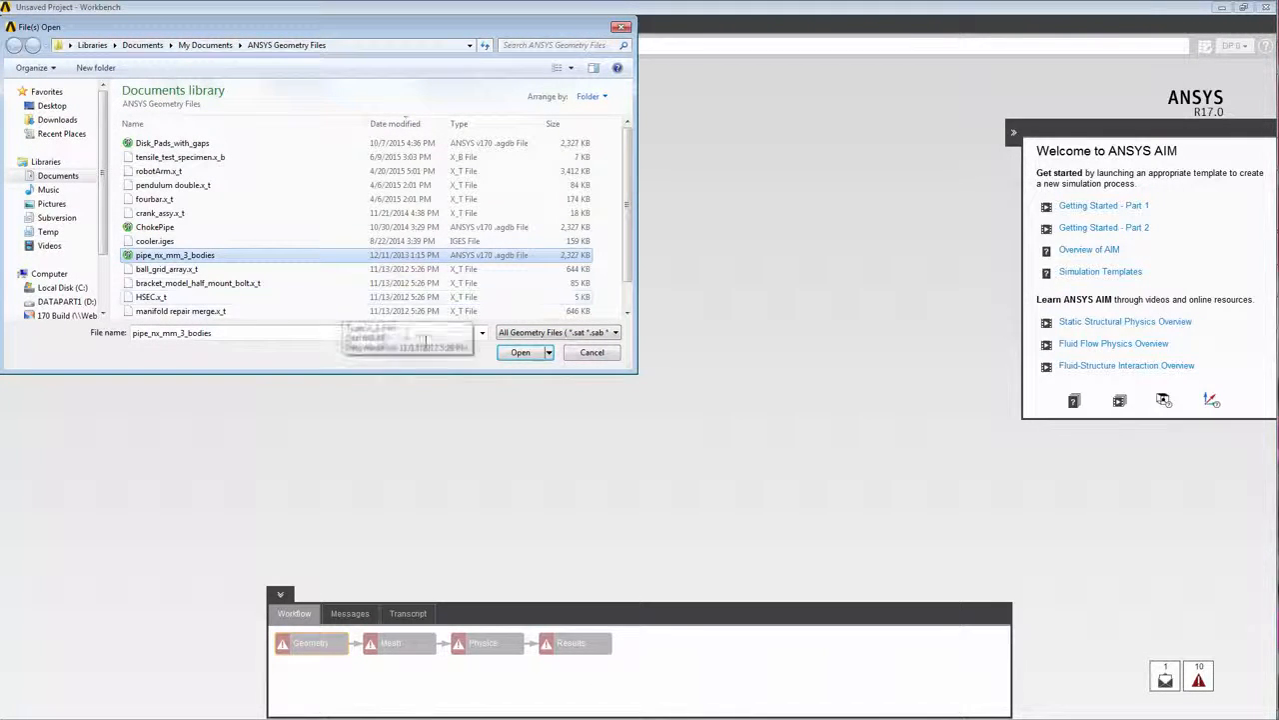
click(516, 355)
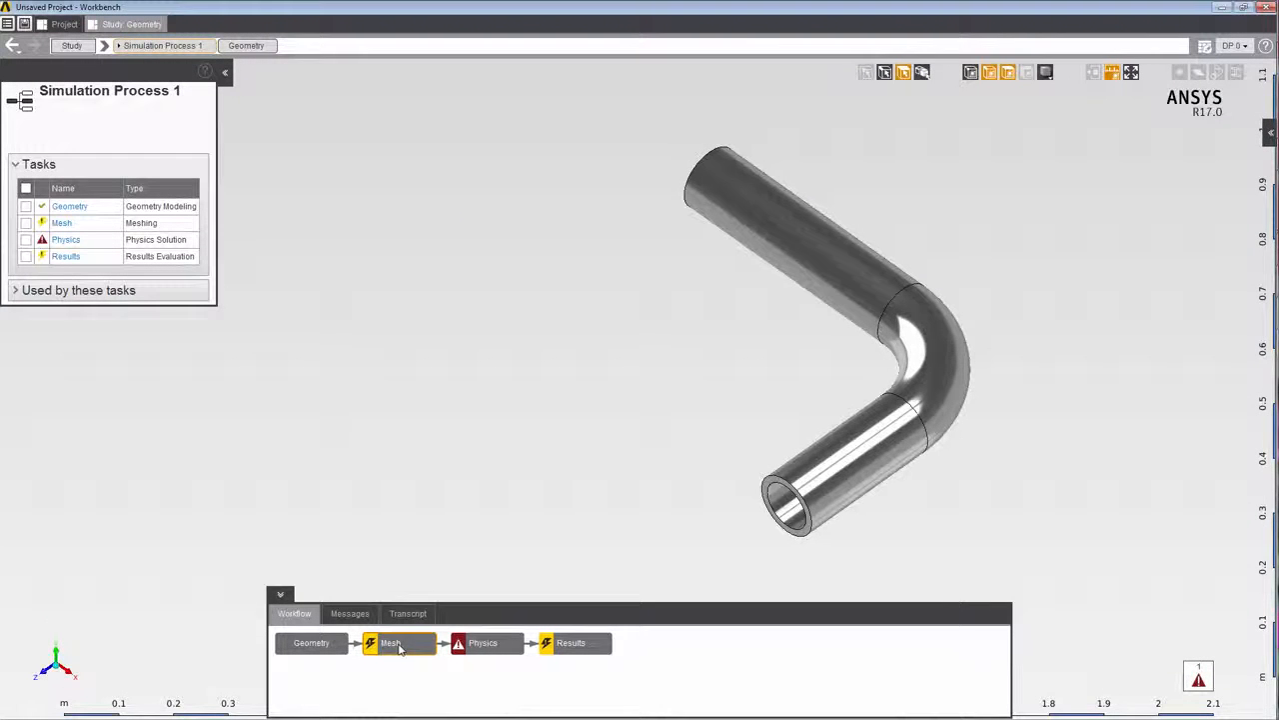
- Update the Mesh task and expand the interface conditions in the Physics task
right_click(399, 645)
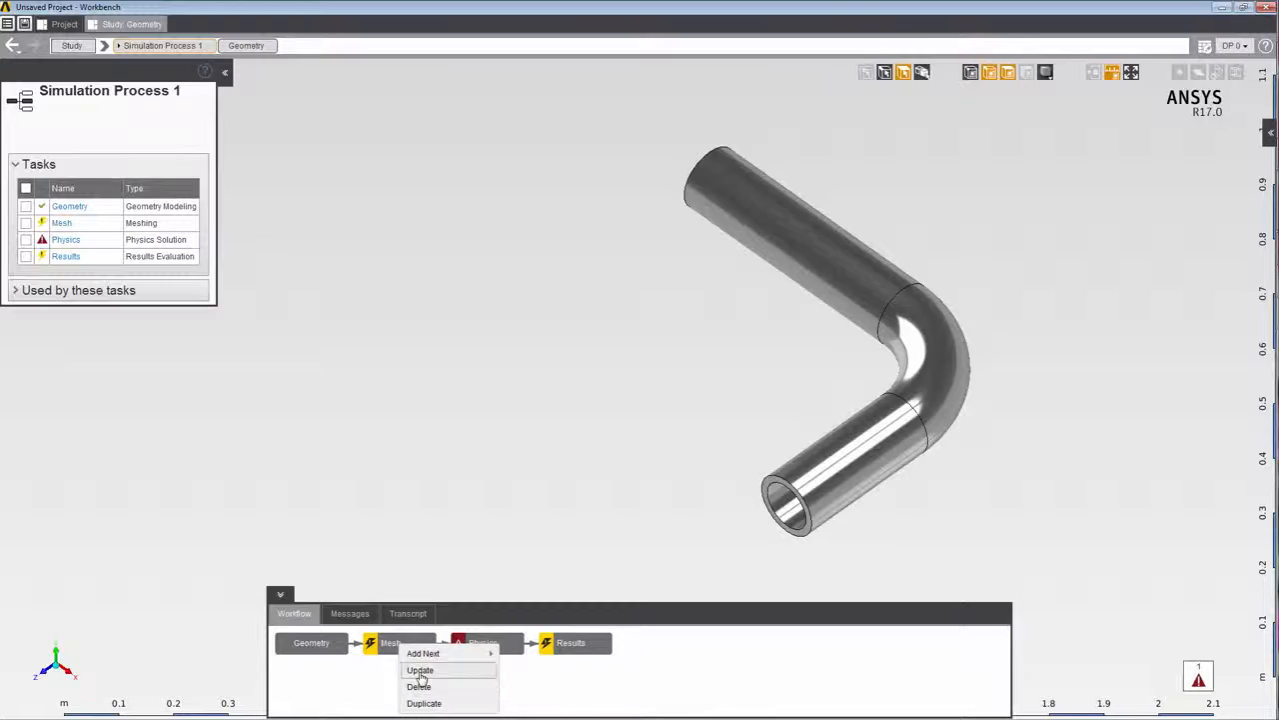
click(421, 671)
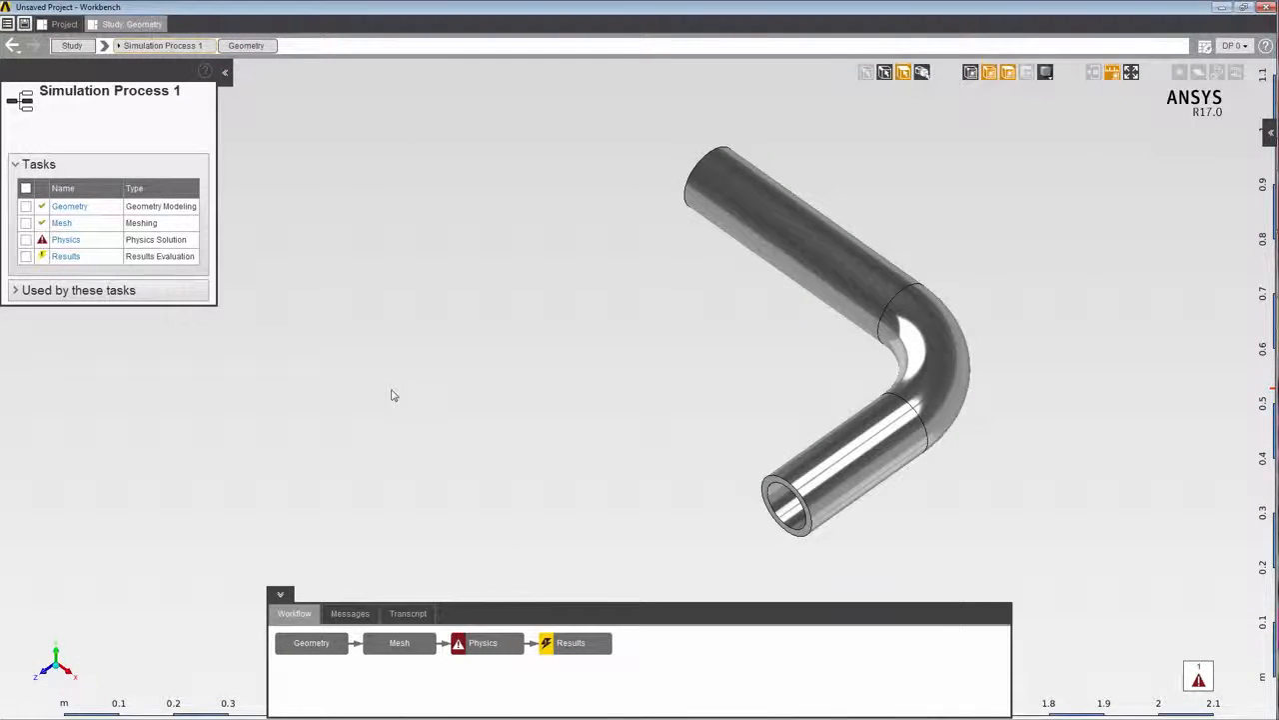
click(488, 645)
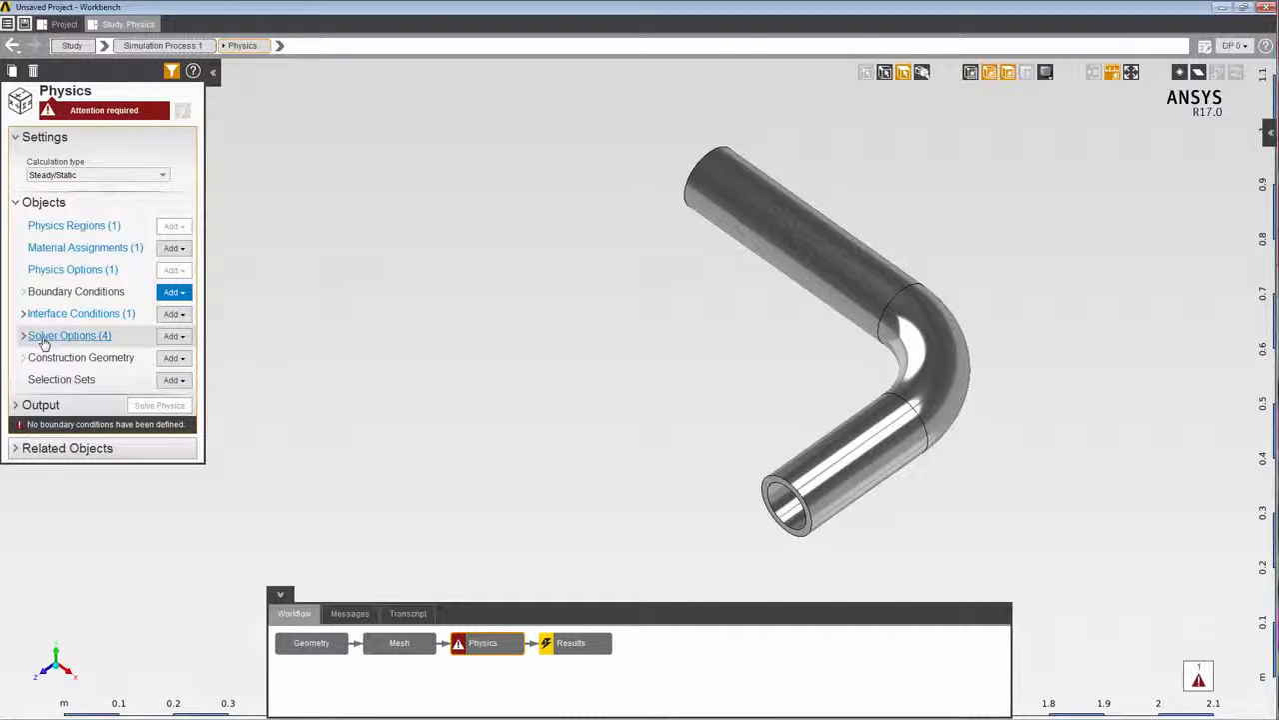
click(23, 314)
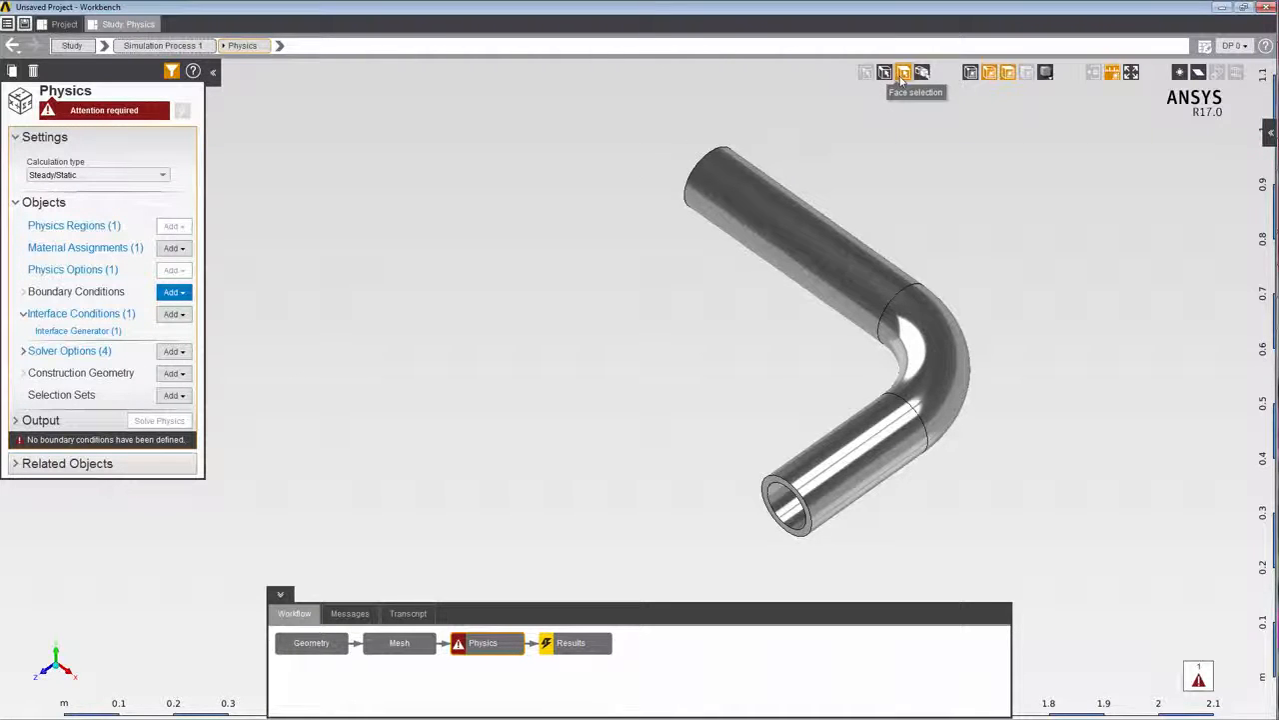
- Add a Displacement boundary condition of 0 m in X, Y and Z to the ring-shaped end face of the longer straight pipe section
click(771, 484)
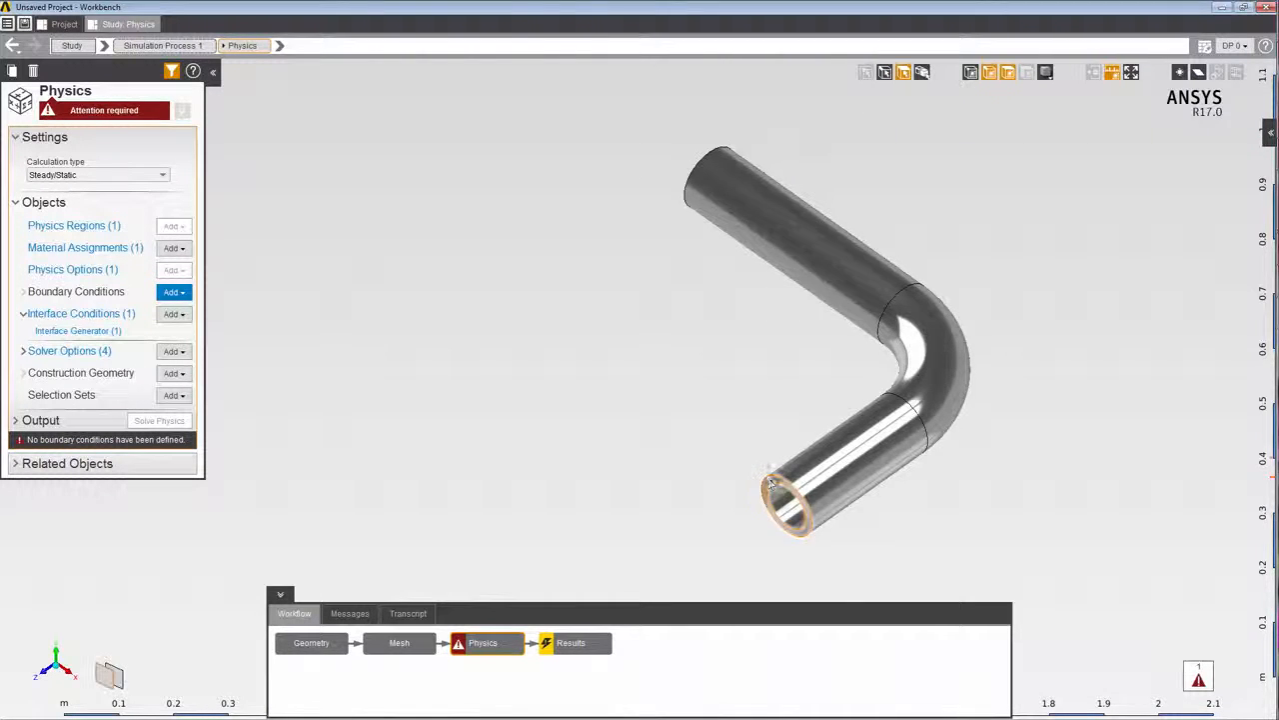
middle_drag(759, 274, 860, 464)
click(689, 184)
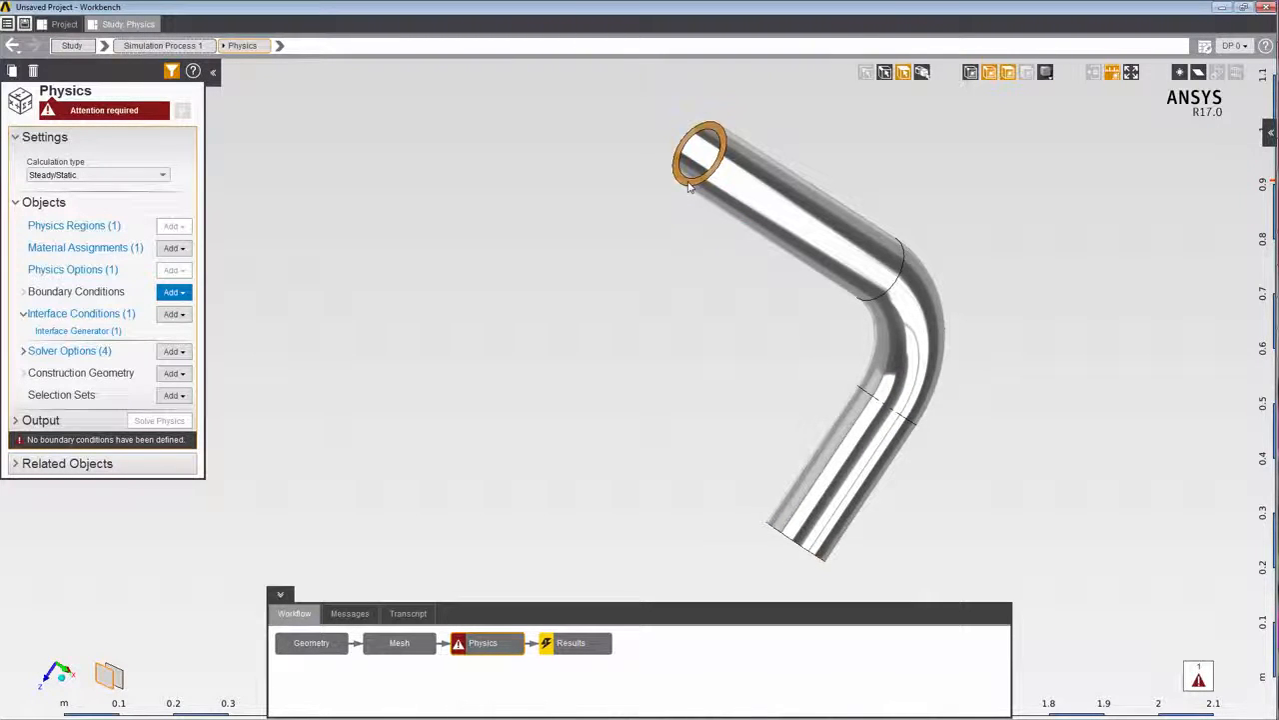
scroll(445, 259, up, 1)
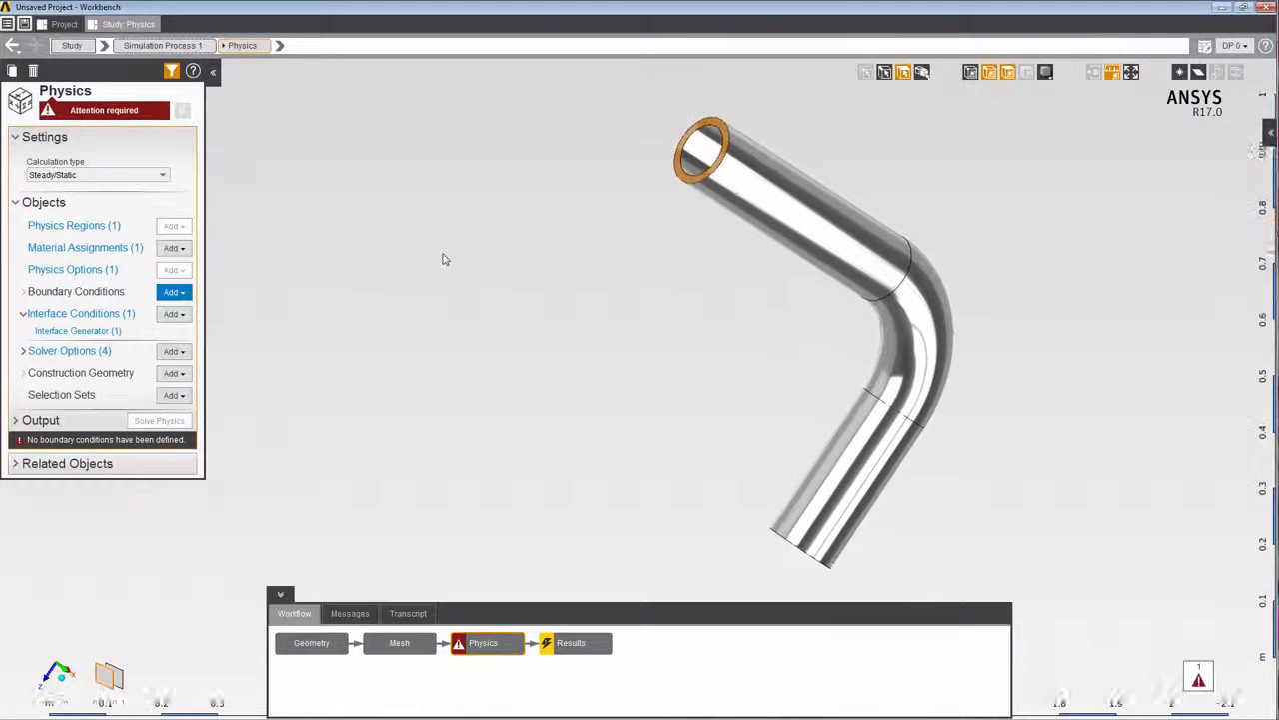
right_click(445, 259)
mouse_move(470, 264)
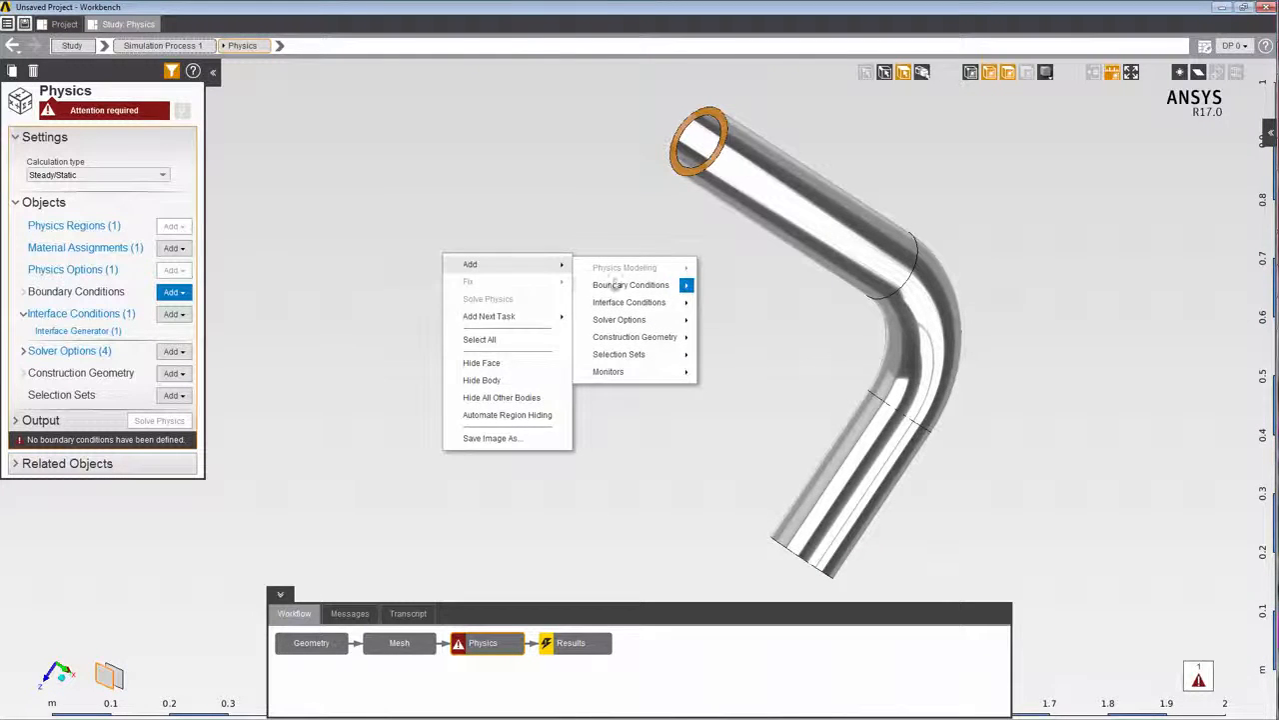
mouse_move(616, 284)
click(732, 291)
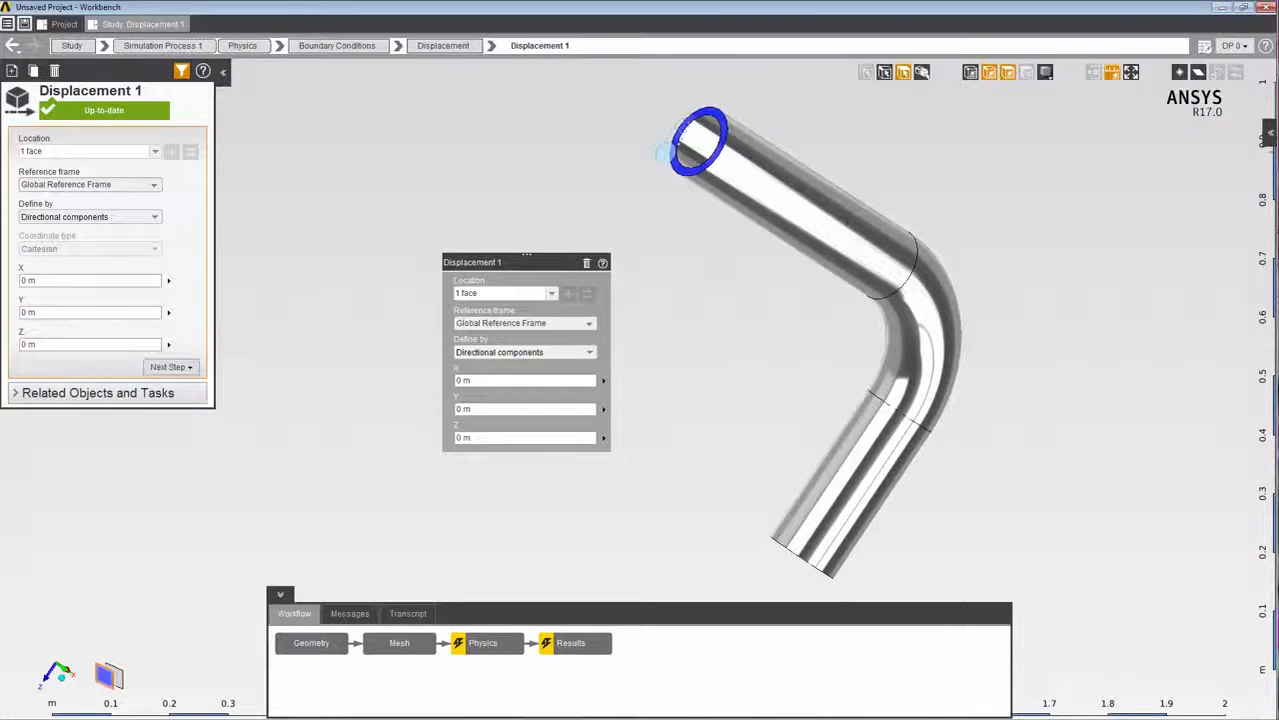
- Hide the three outer faces of the pipe to expose its inner faces
click(758, 188)
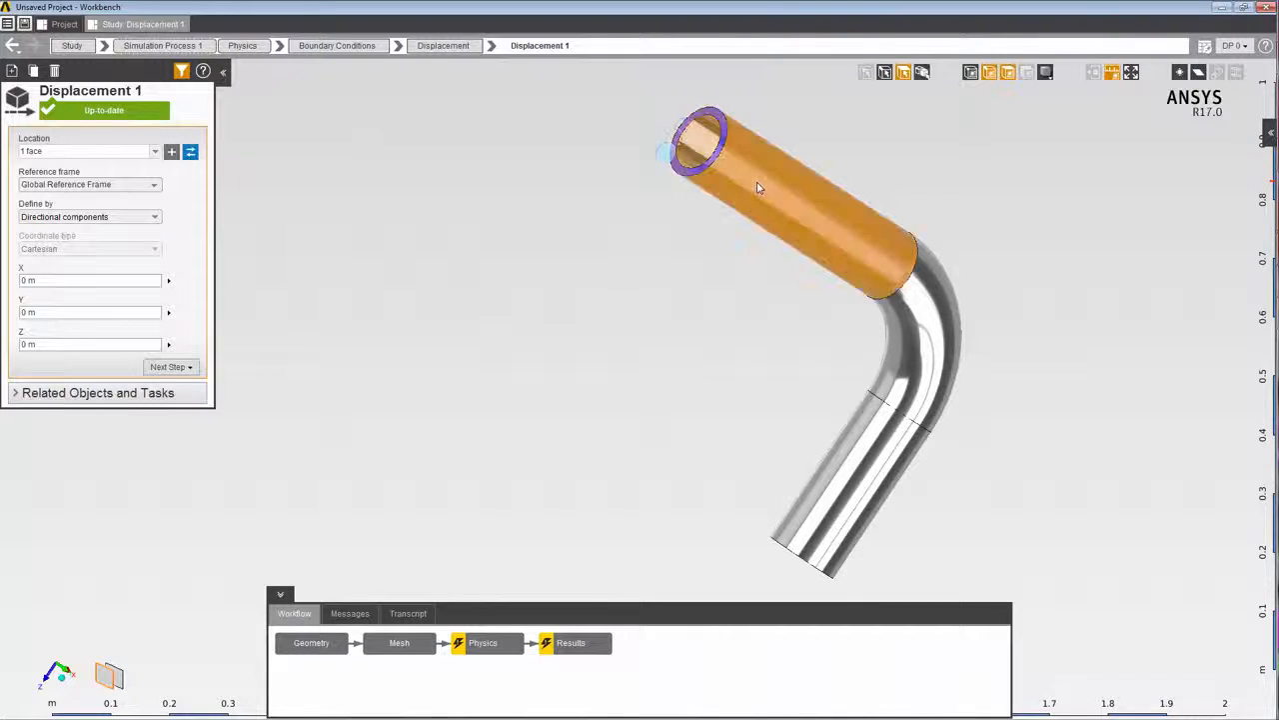
ctrl+click(920, 339)
ctrl+click(880, 452)
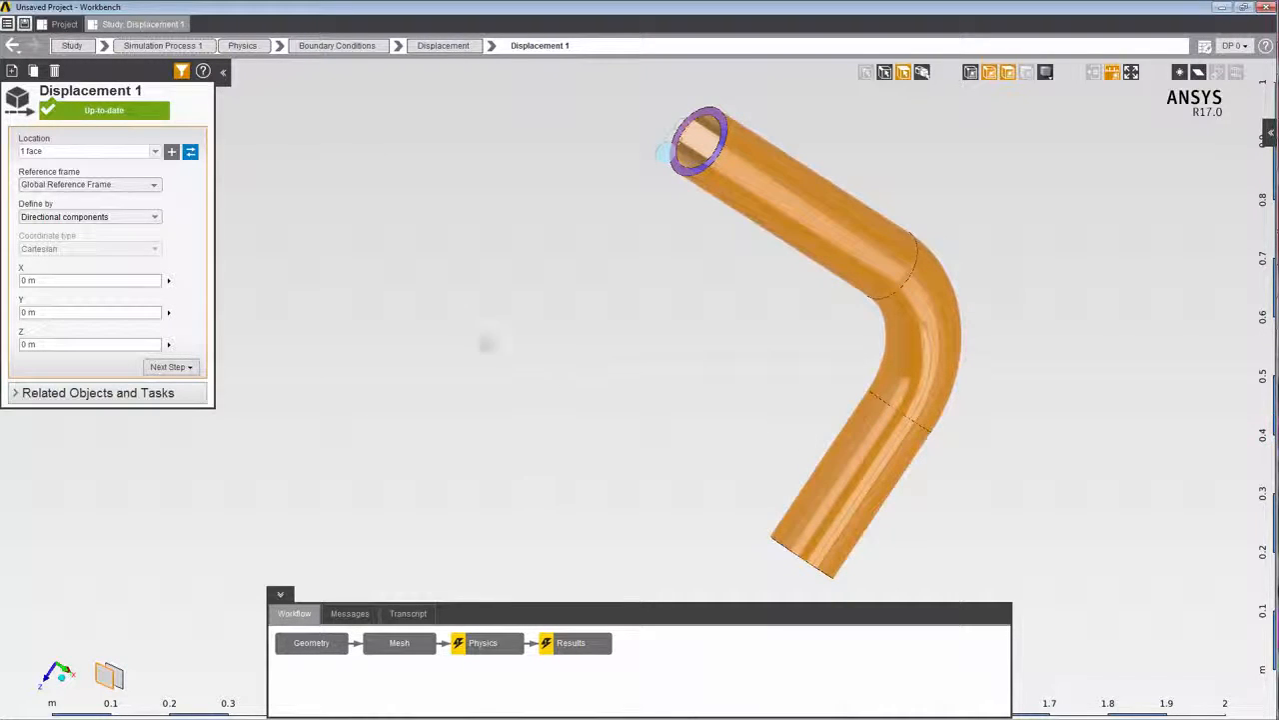
right_click(409, 260)
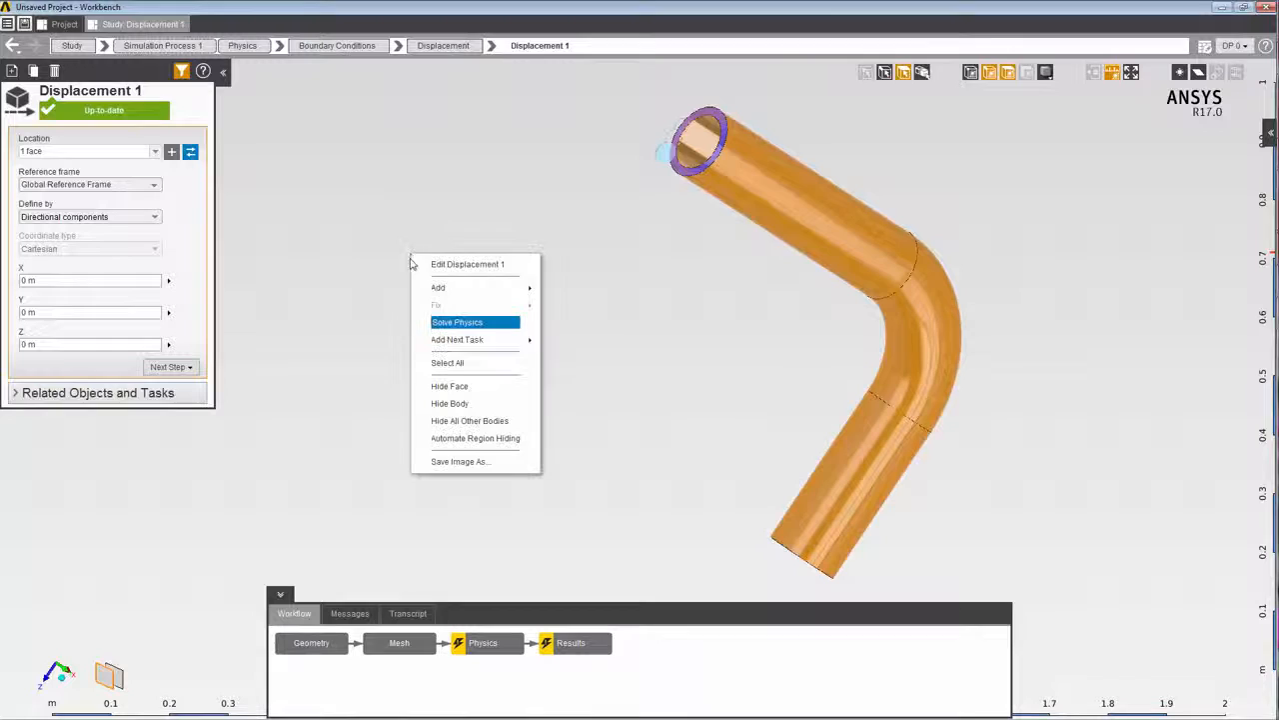
click(463, 392)
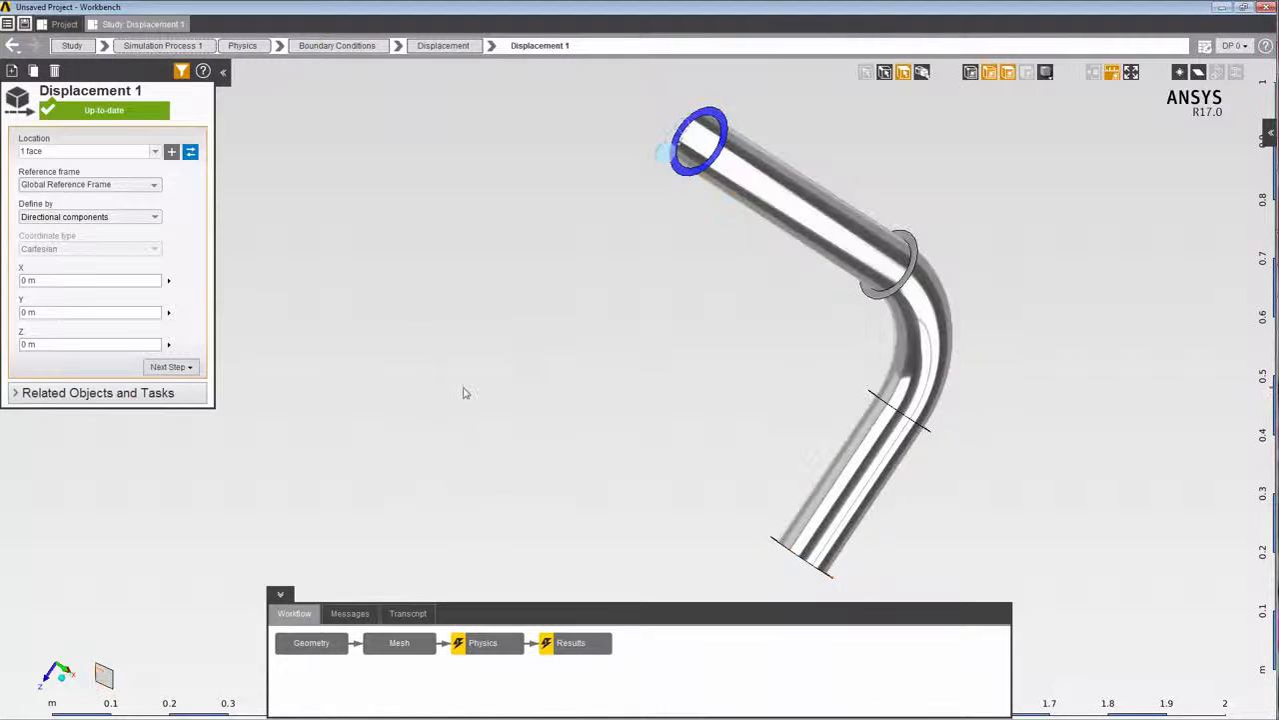
- Add a Pressure boundary condition to the three inner faces of the pipe
click(846, 223)
ctrl+click(933, 313)
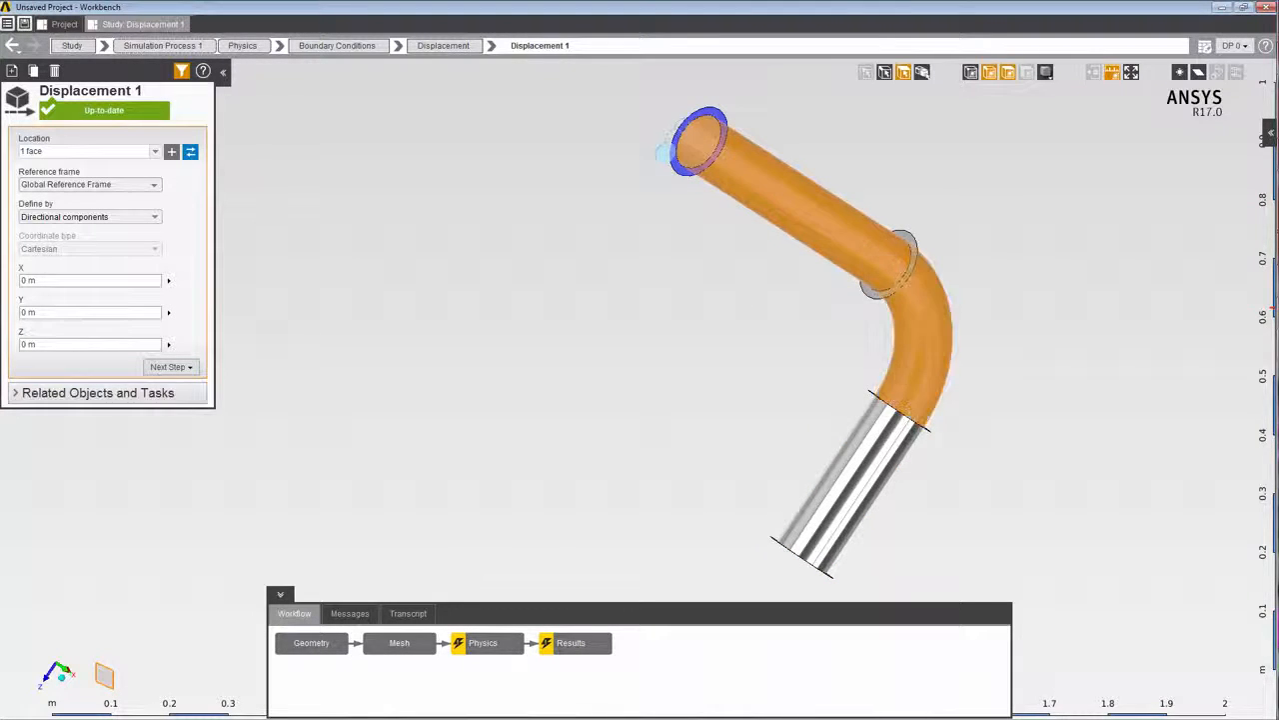
ctrl+click(876, 473)
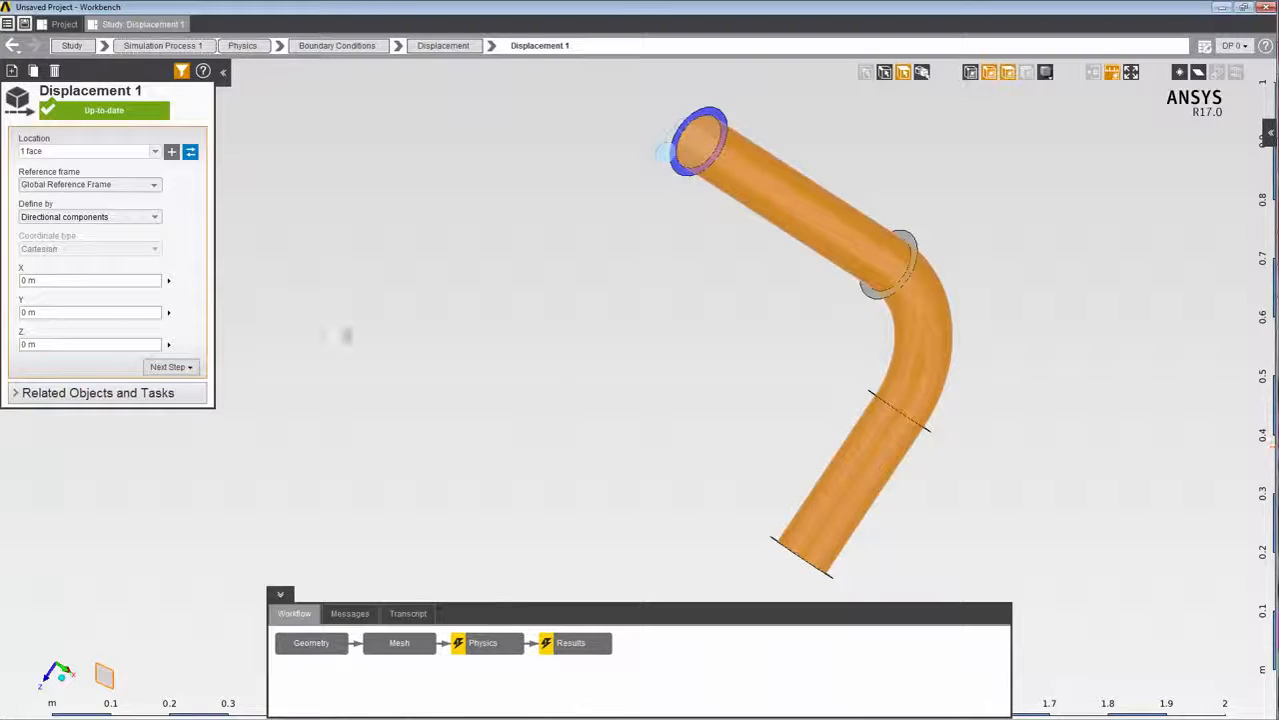
right_click(322, 221)
mouse_move(347, 250)
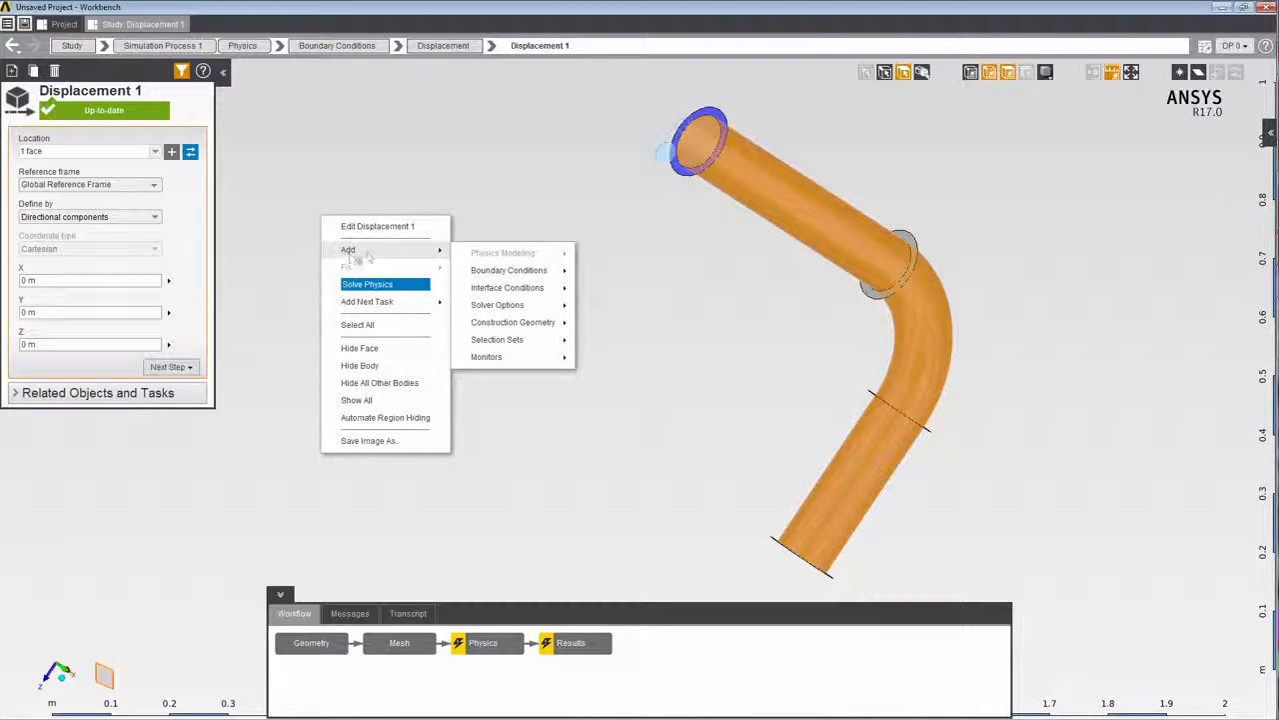
mouse_move(509, 274)
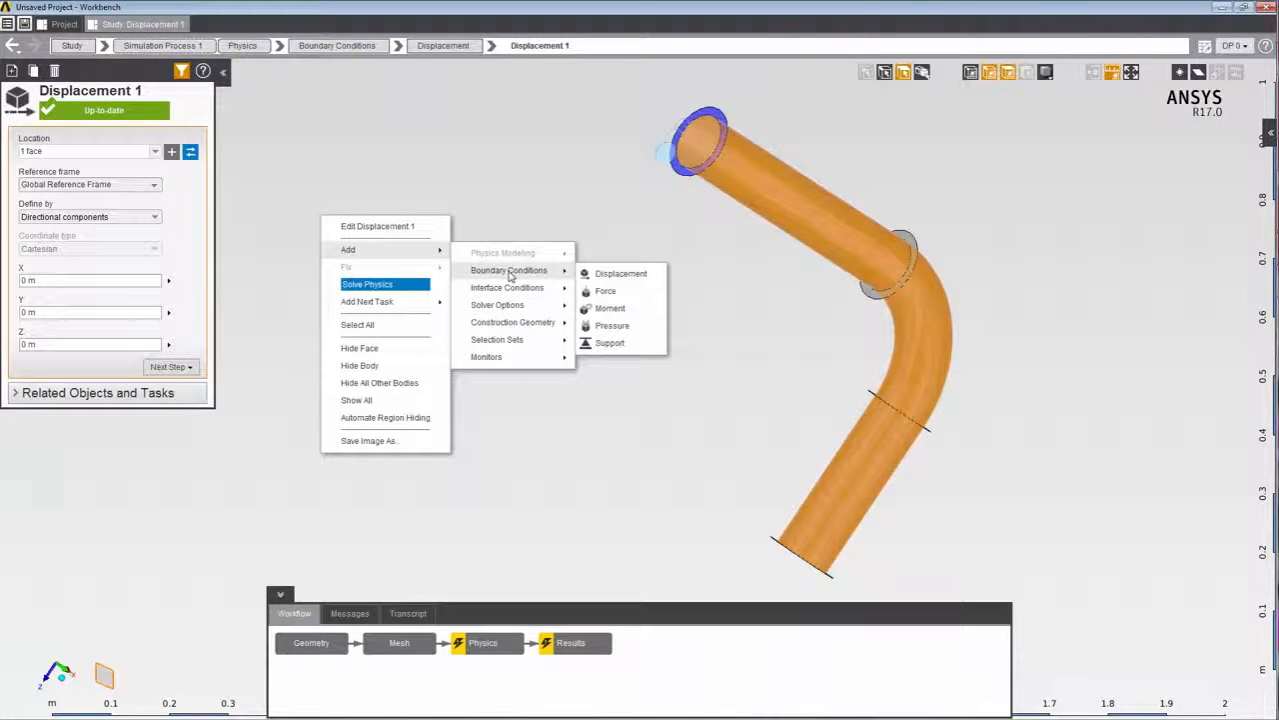
click(612, 326)
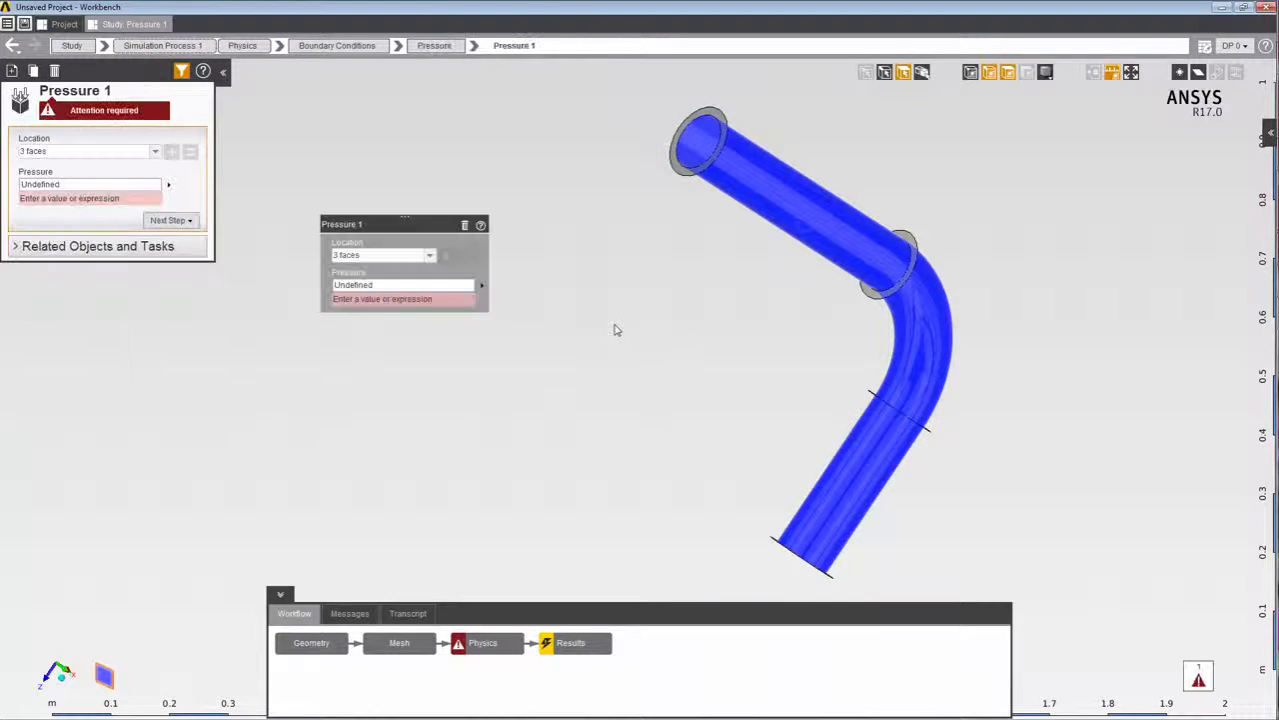
- Set the pressure on the pipe's inner faces to 100 MPa
text(1)
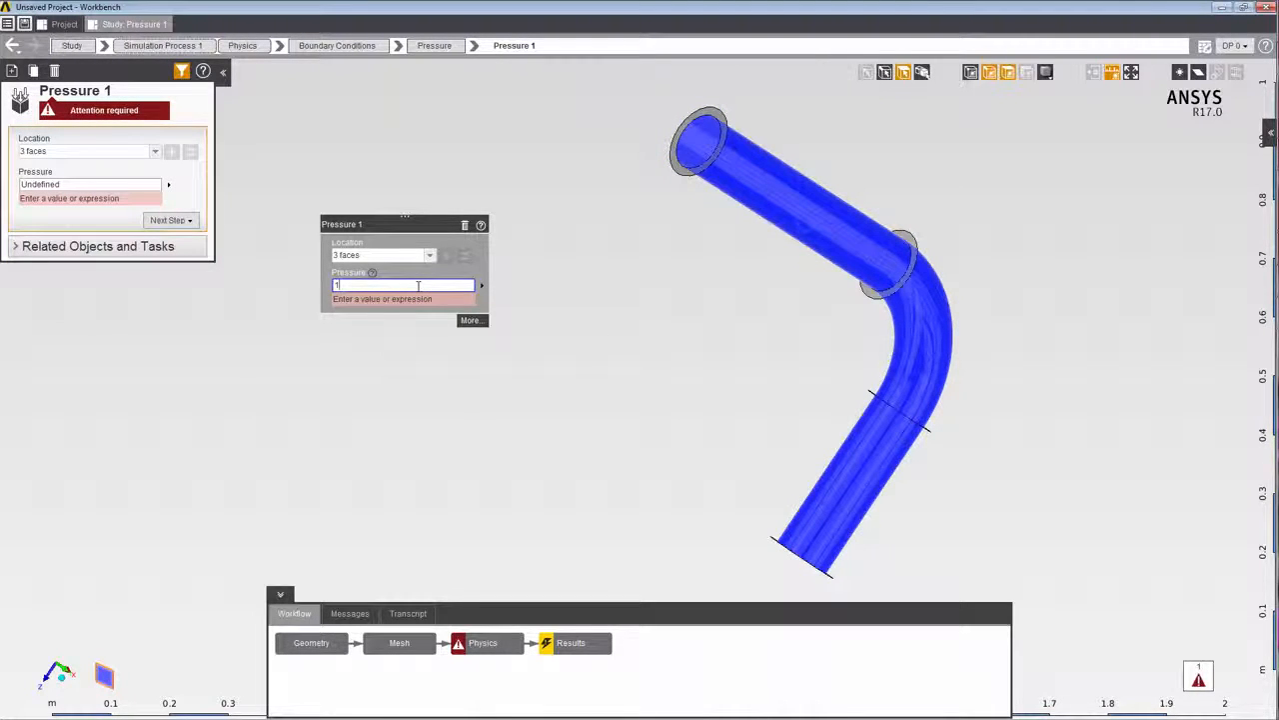
text(00 [)
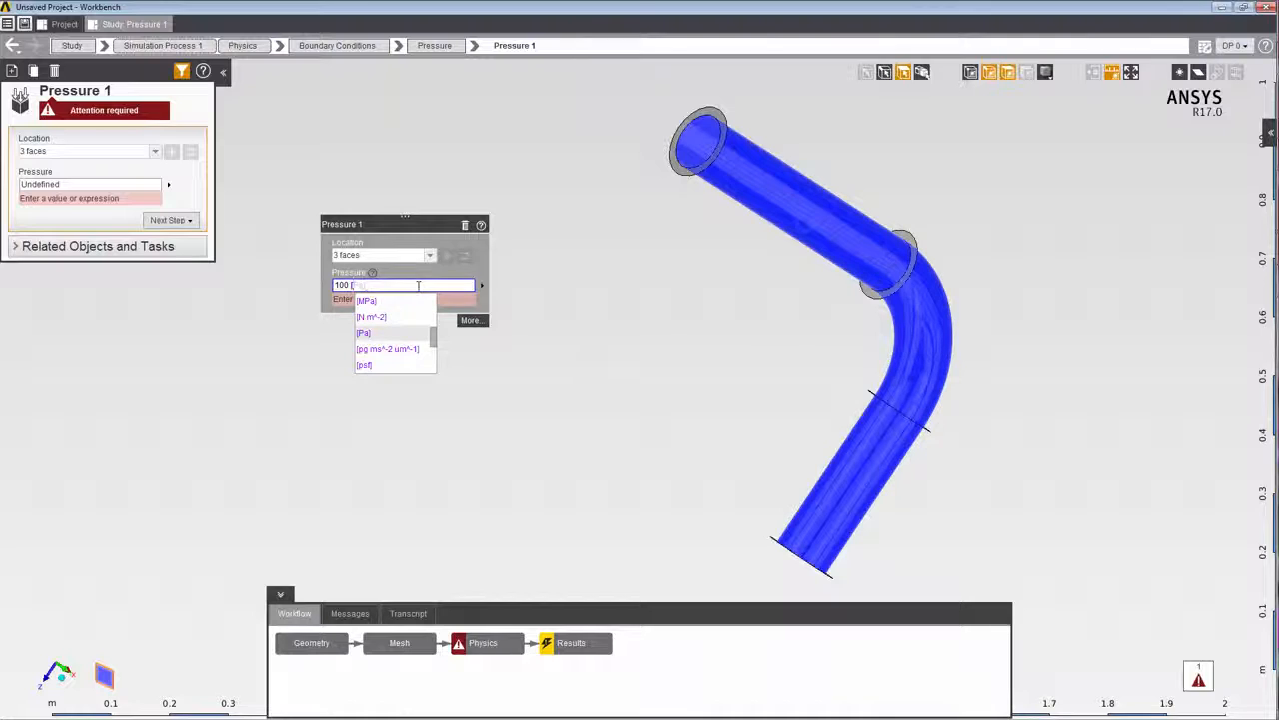
click(409, 301)
key(Return)
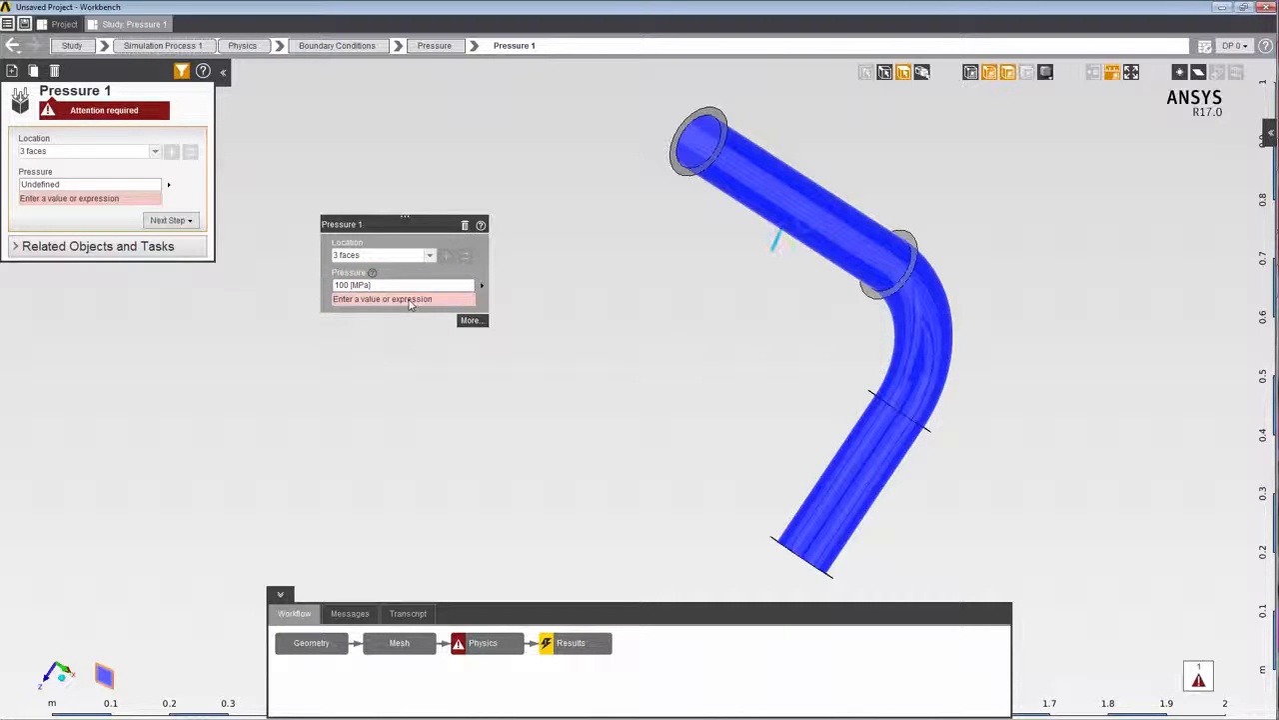
click(82, 185)
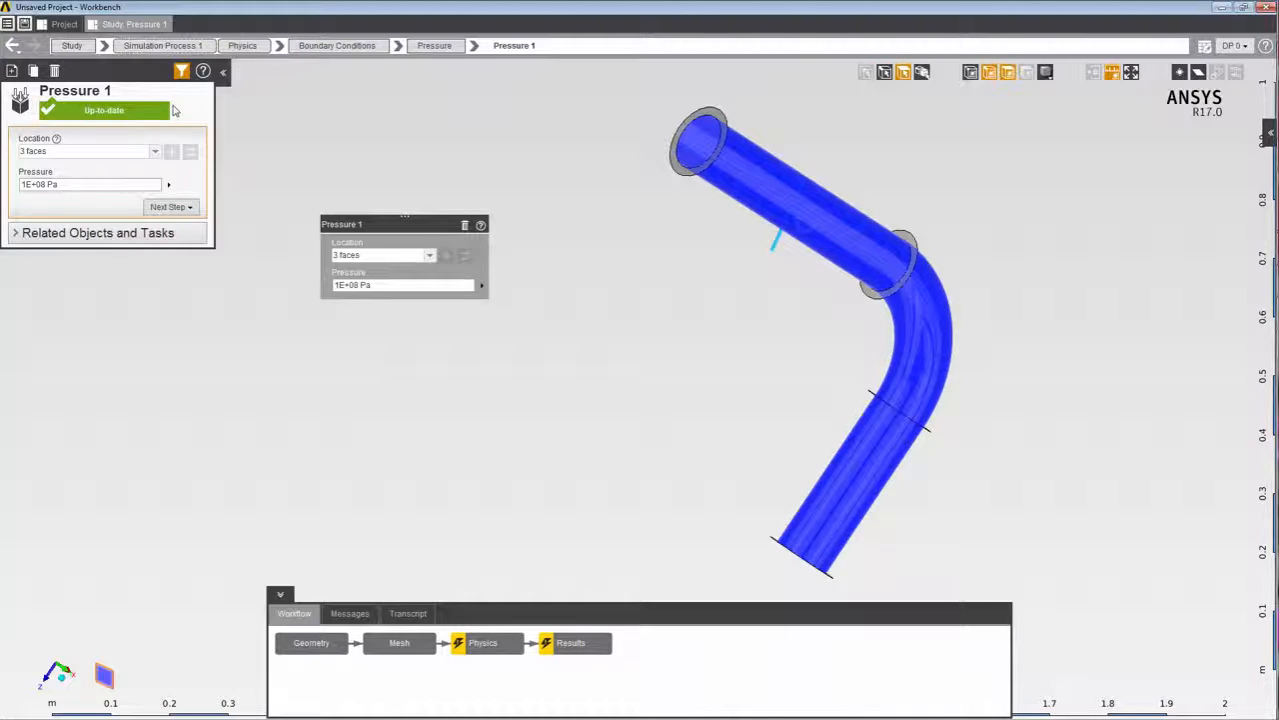
- Return to the Physics task and show all hidden faces of the pipe again
click(245, 47)
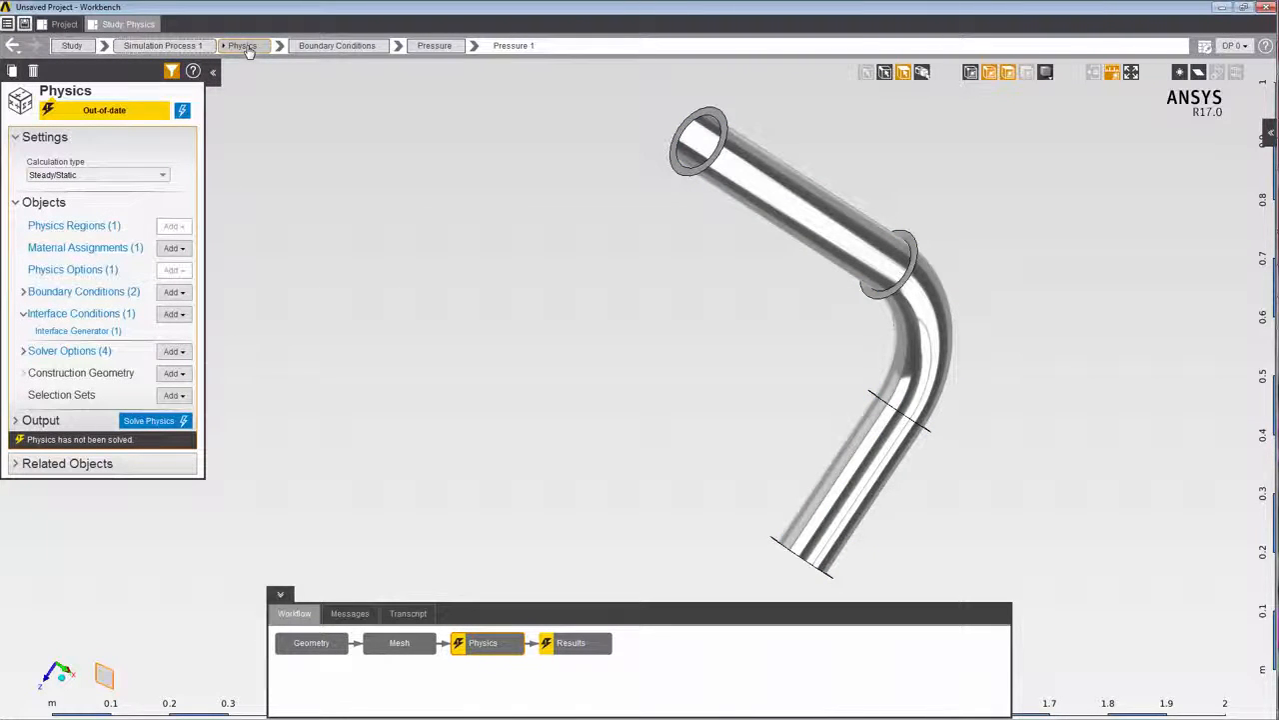
right_click(281, 269)
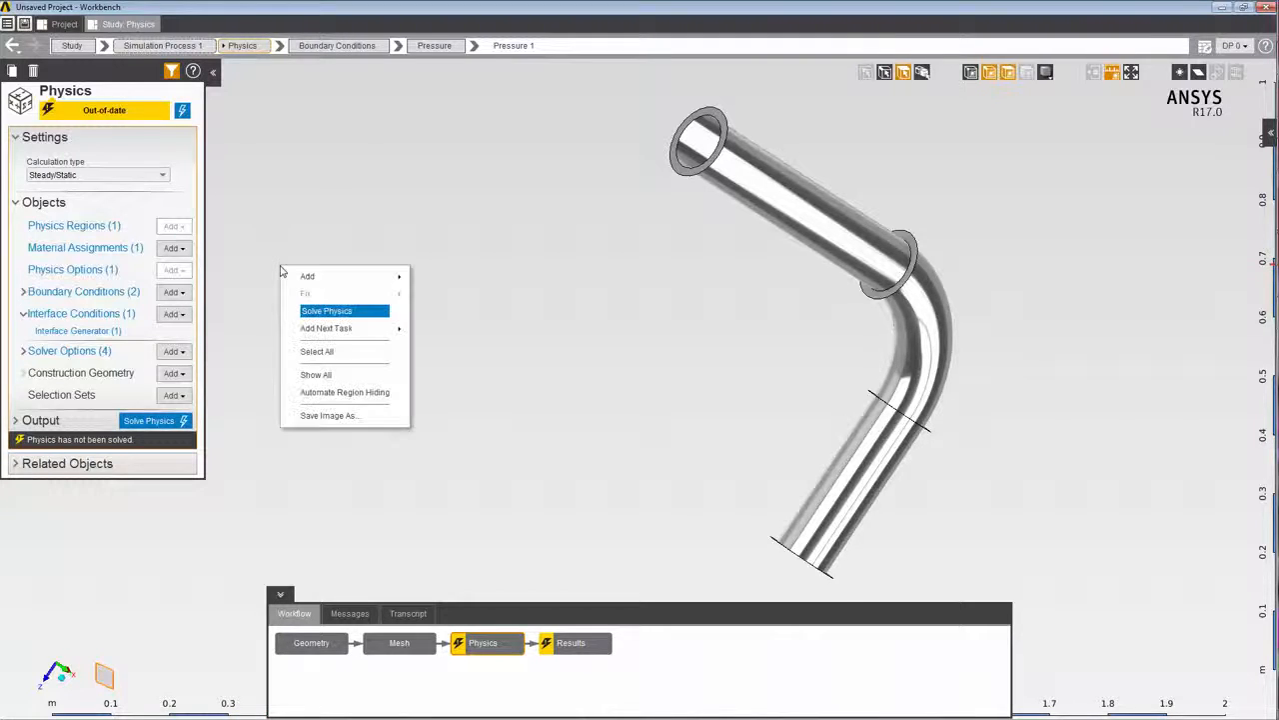
click(317, 376)
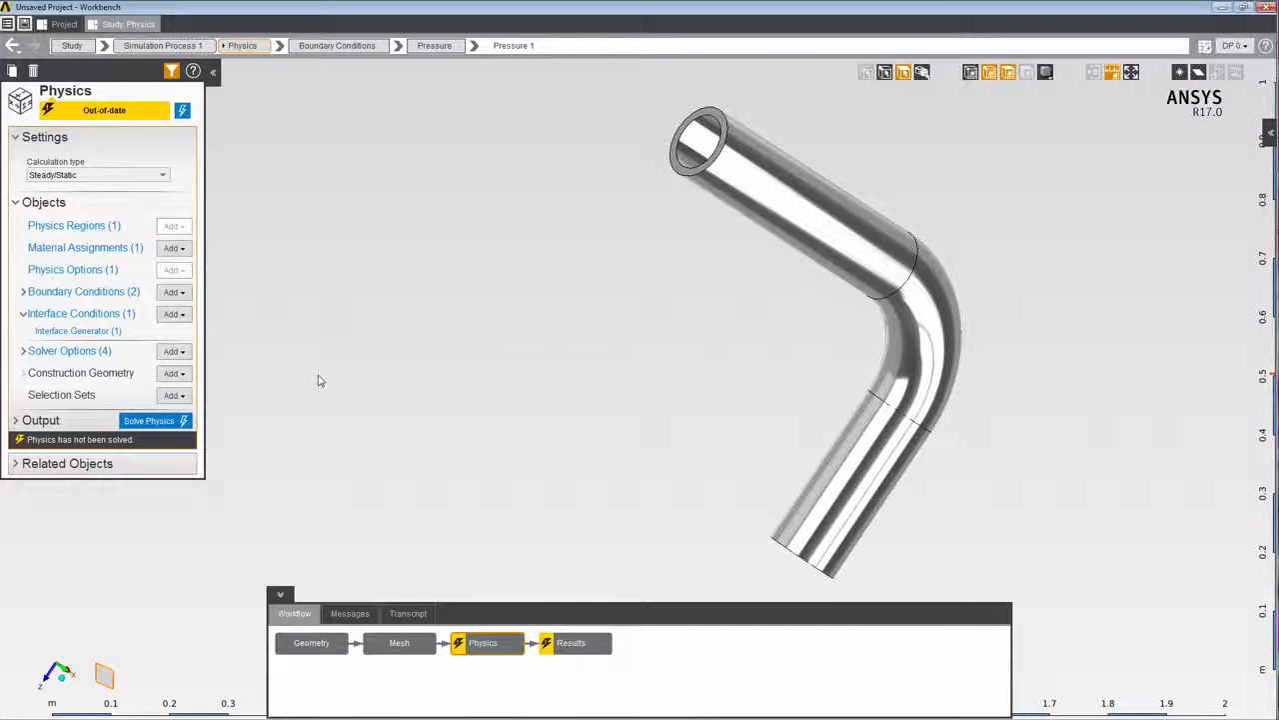
- Solve the physics and evaluate the results of the simulation process
click(166, 421)
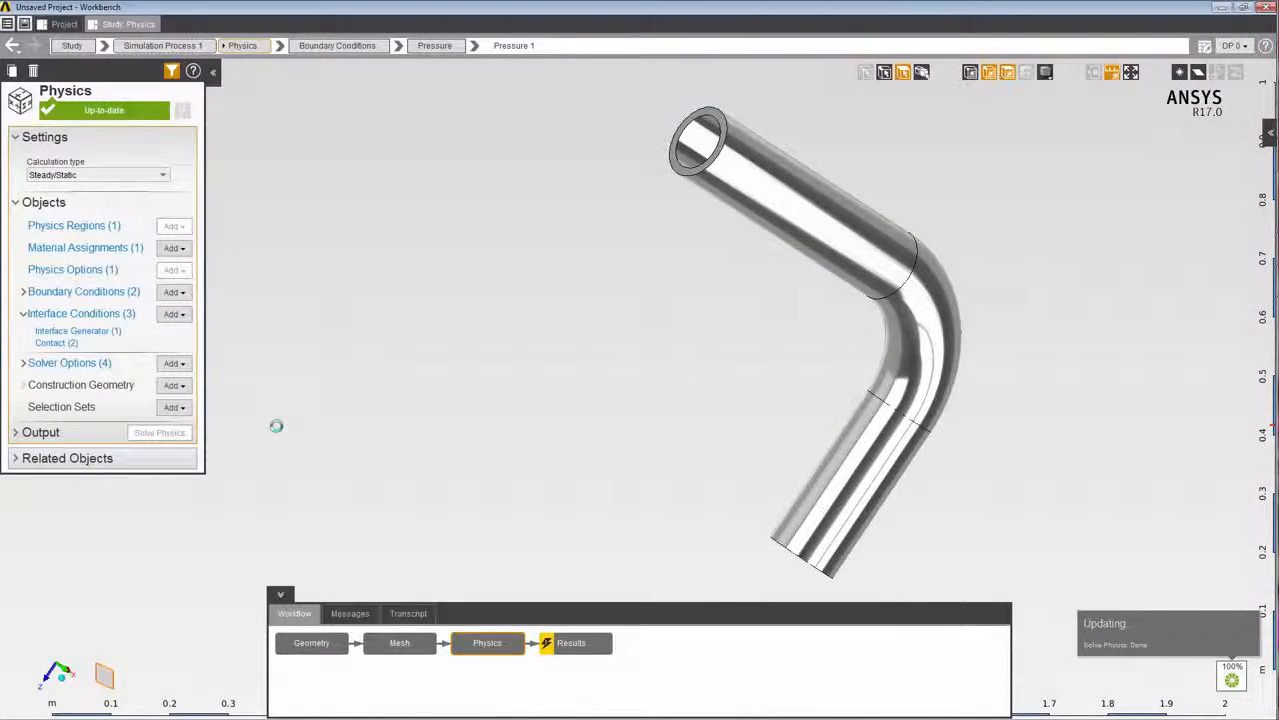
click(566, 646)
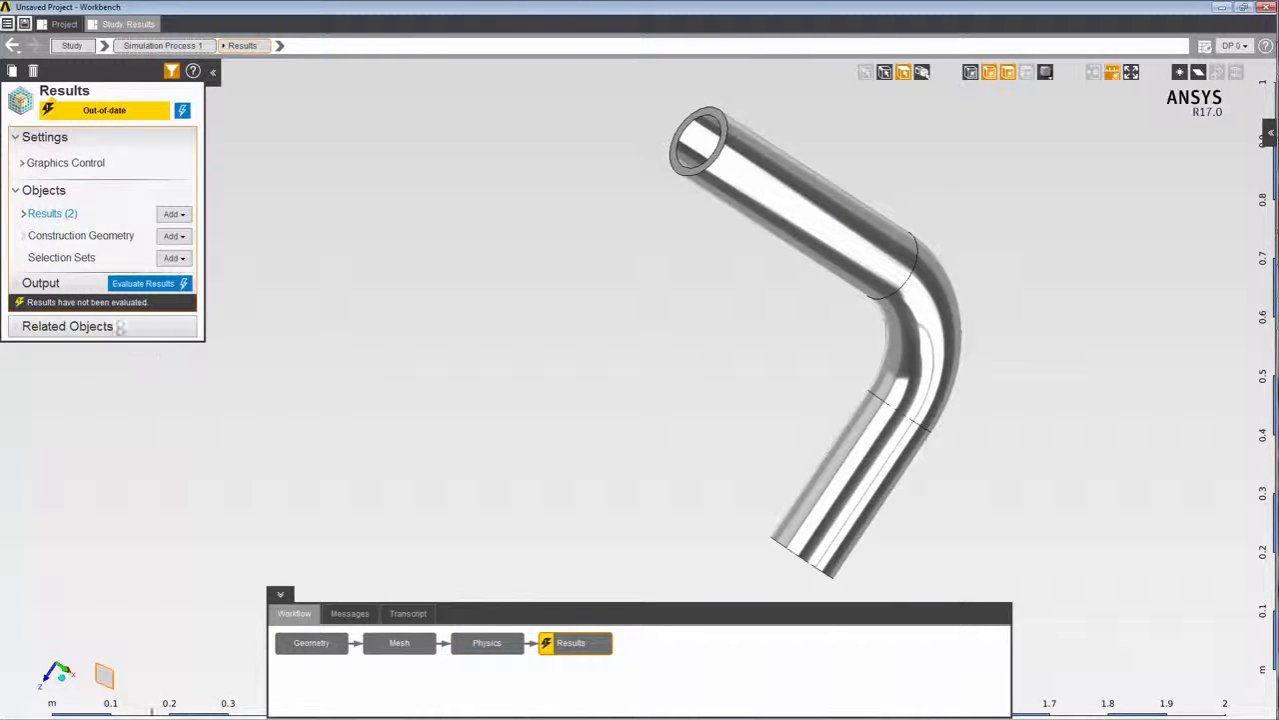
click(142, 283)
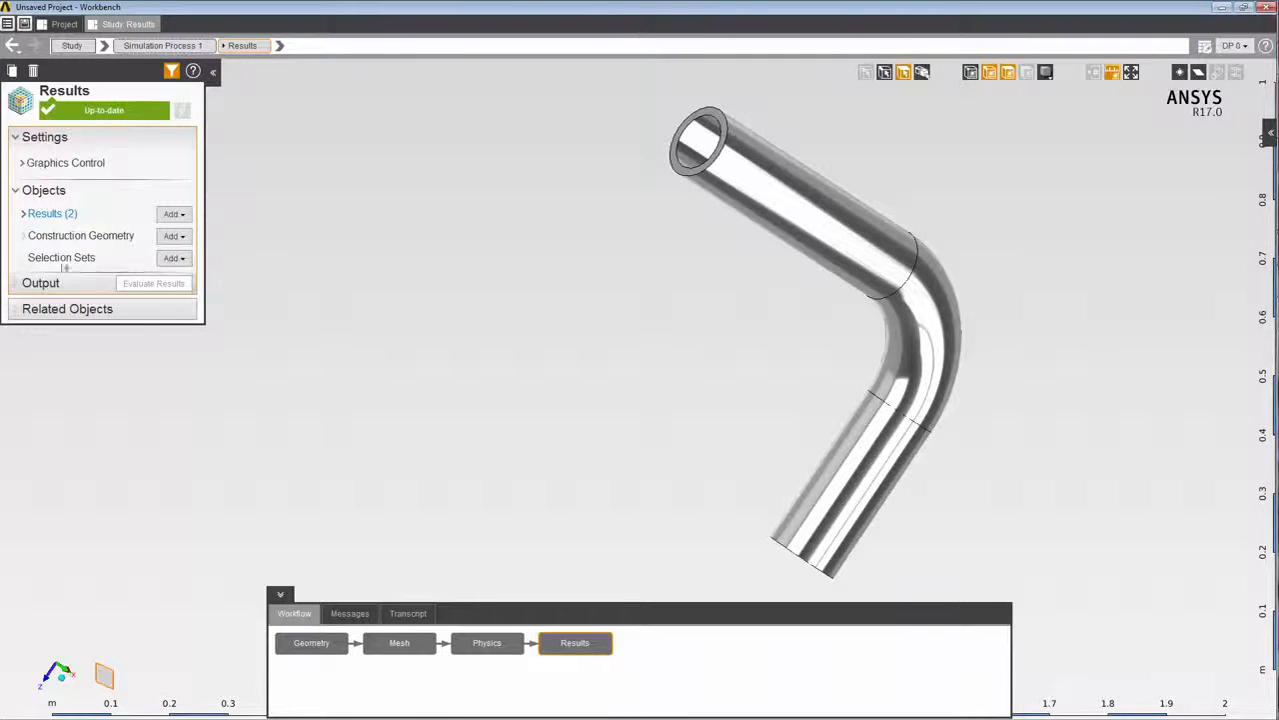
- Open the Displacement Magnitude contour from the results to view the pipe's deformation and its summary
click(23, 215)
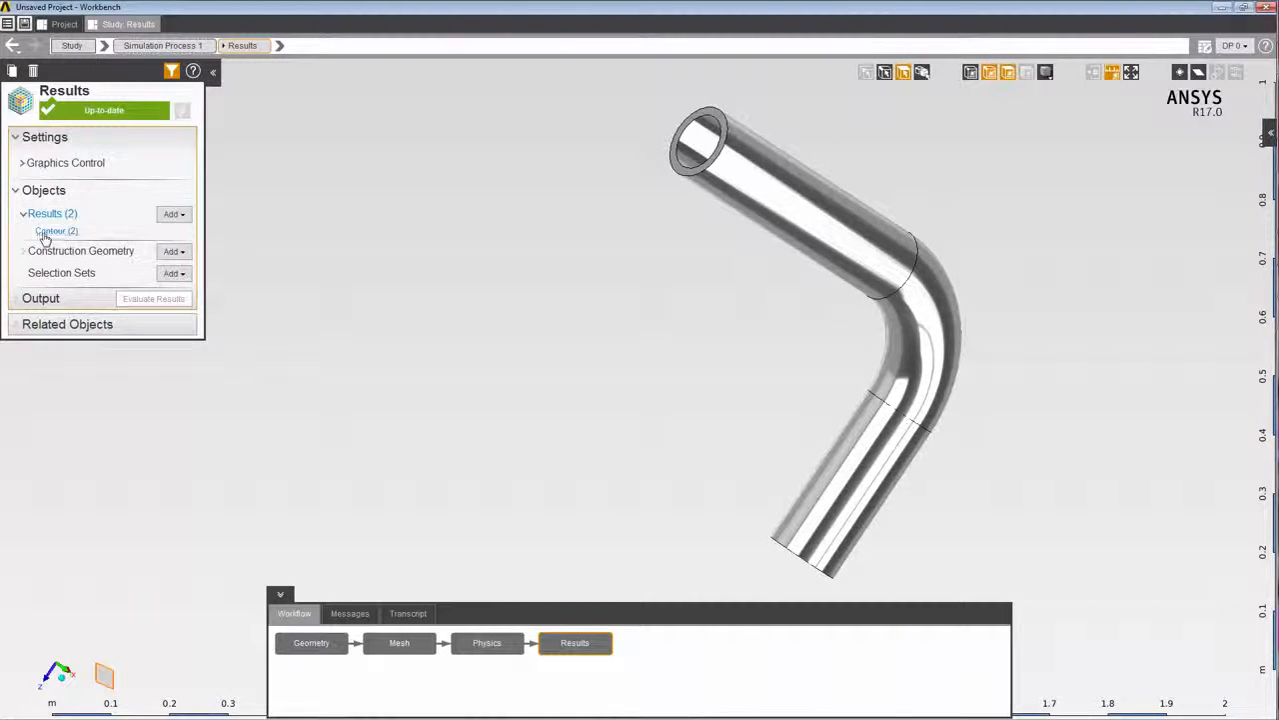
click(48, 234)
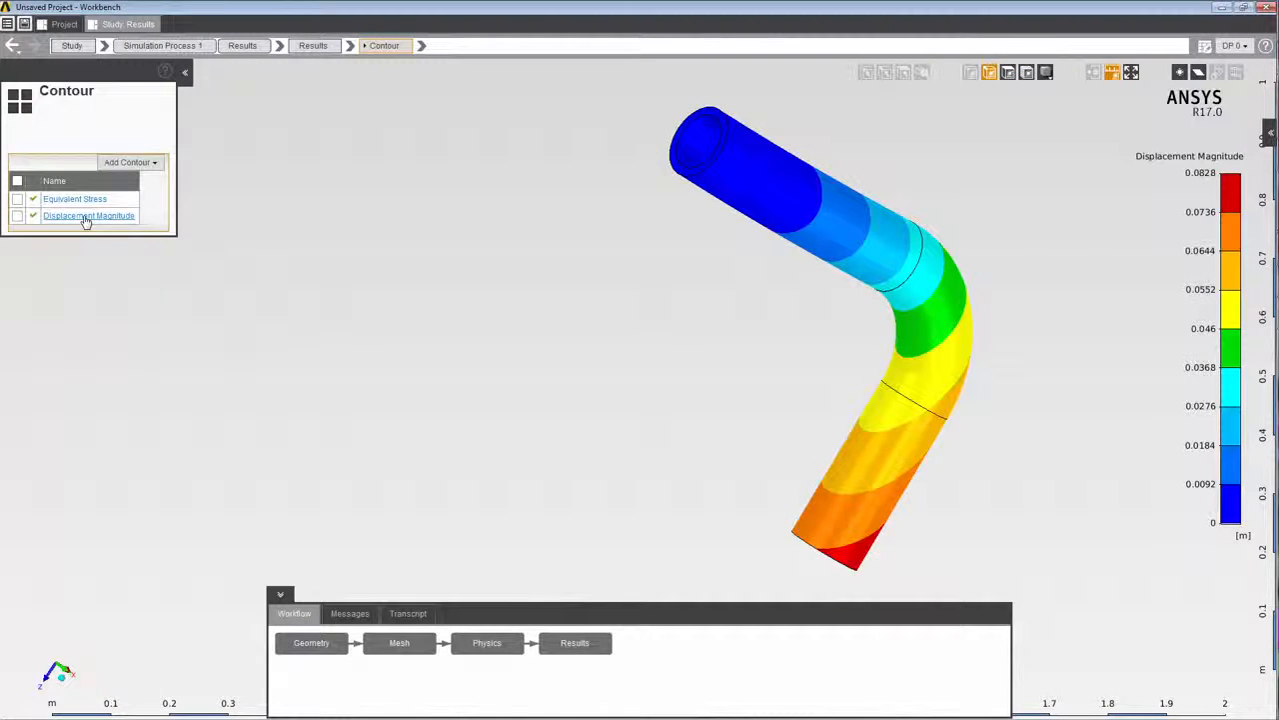
click(86, 217)
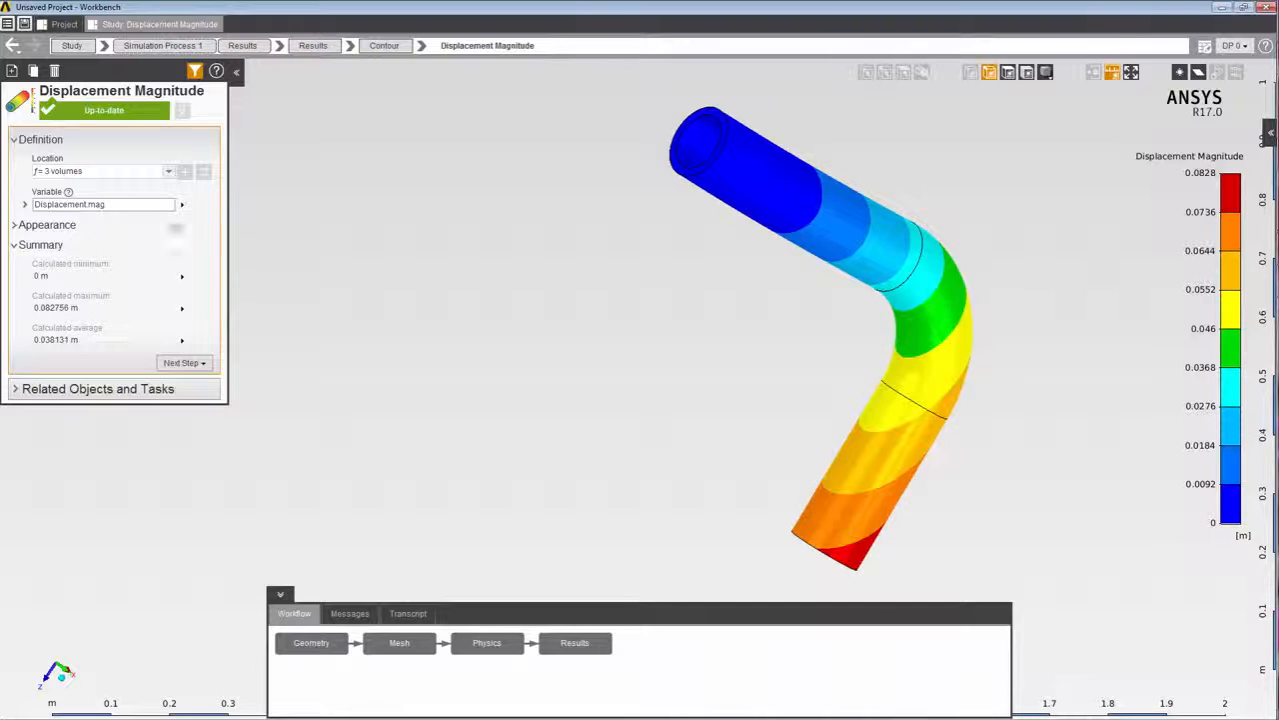
- Switch to the Equivalent Stress contour and animate it on the pipe
click(422, 47)
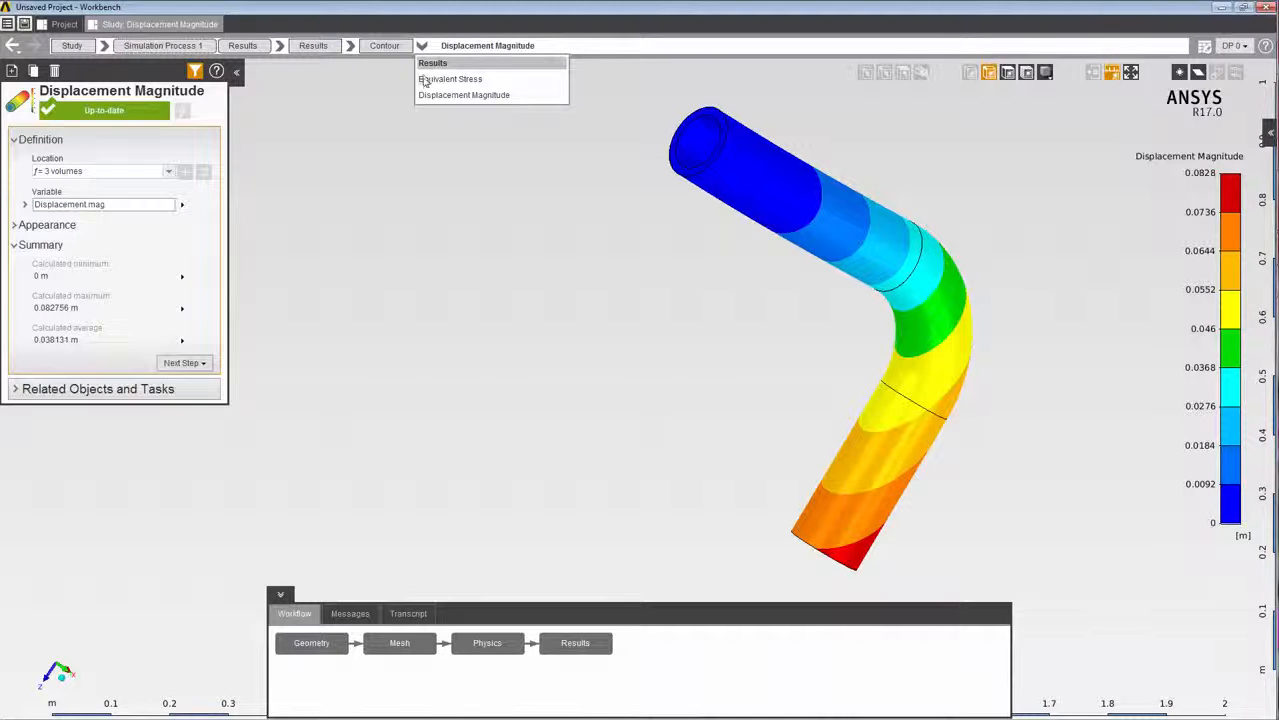
click(423, 80)
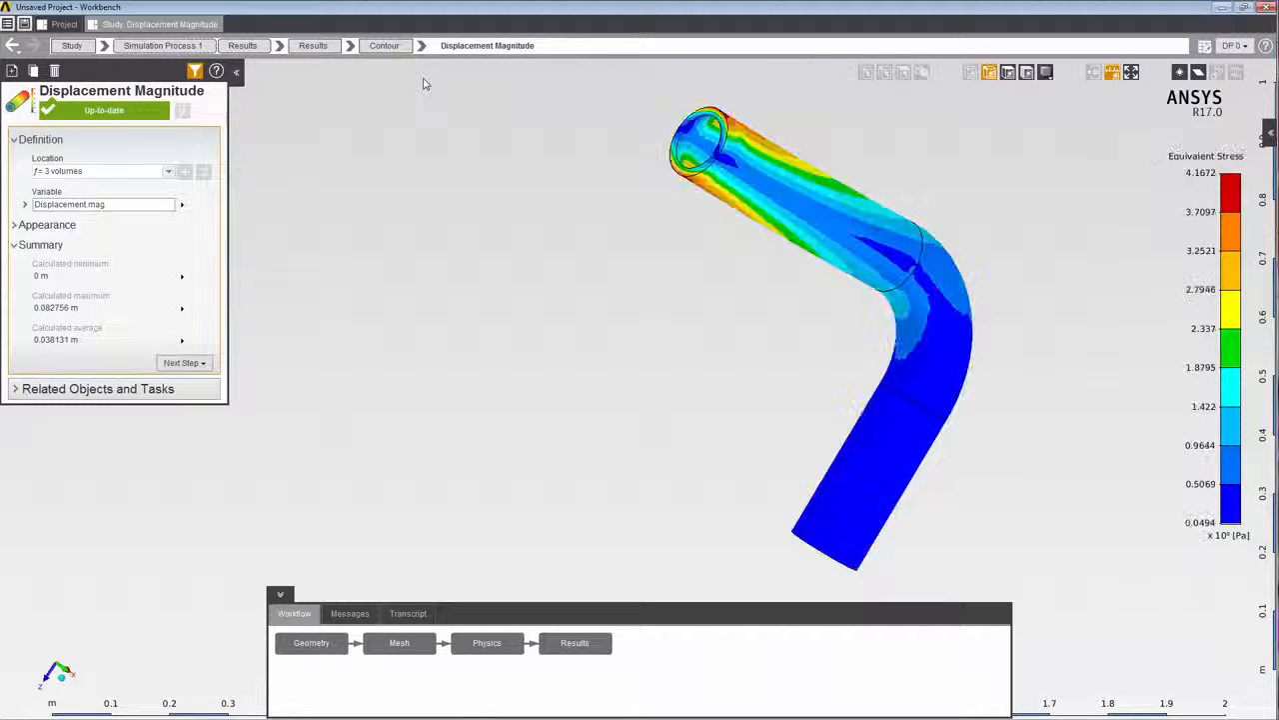
right_click(366, 266)
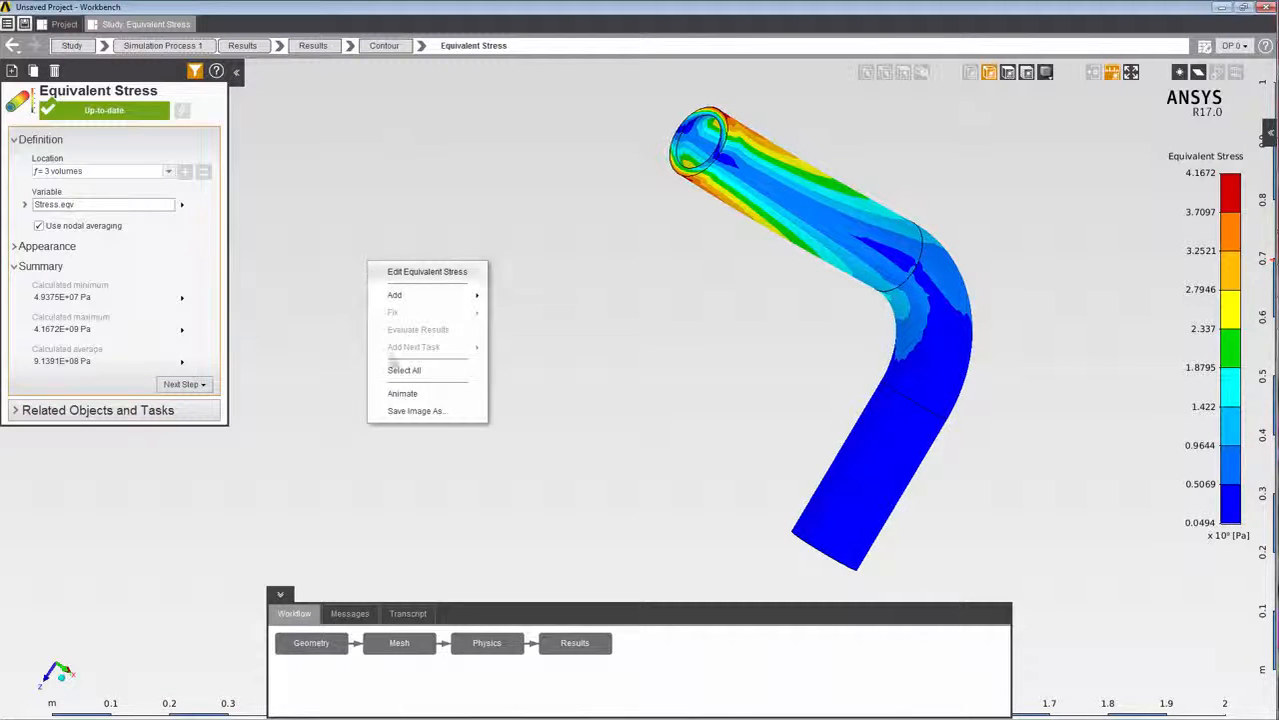
click(401, 394)
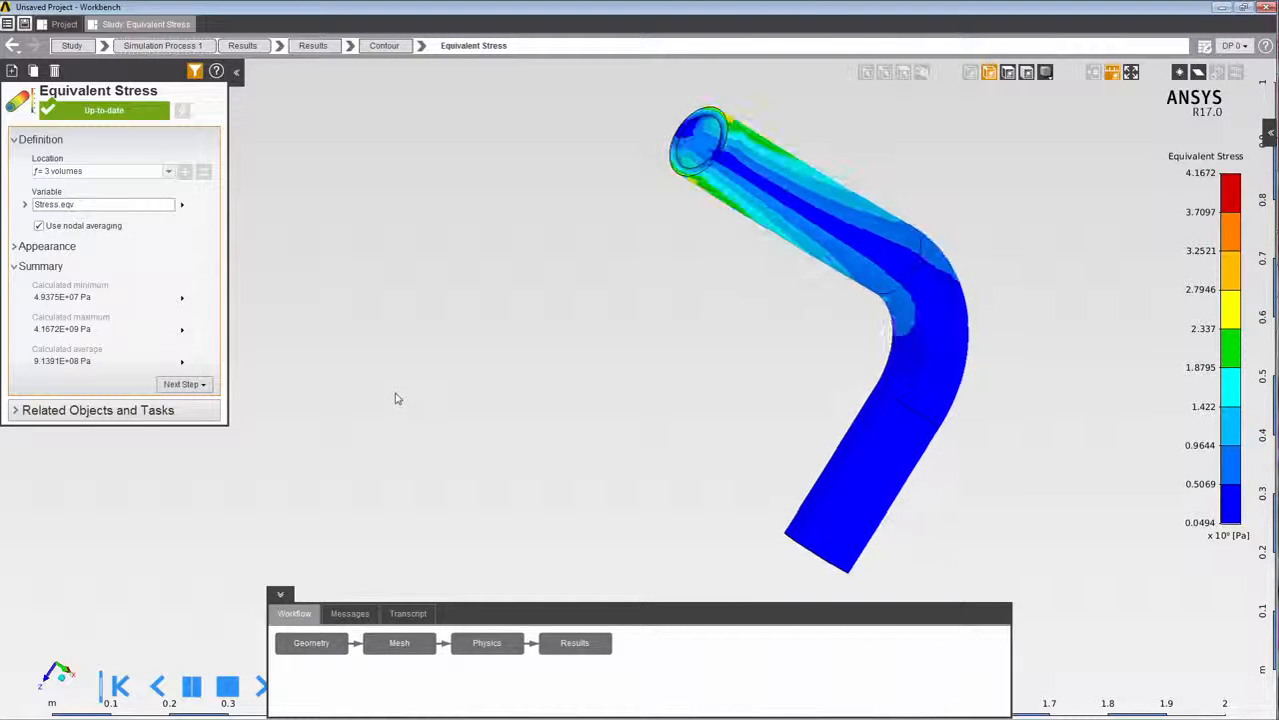
- Return to the Results task, add a Force Reaction result for the three pipe volumes and evaluate it
click(565, 654)
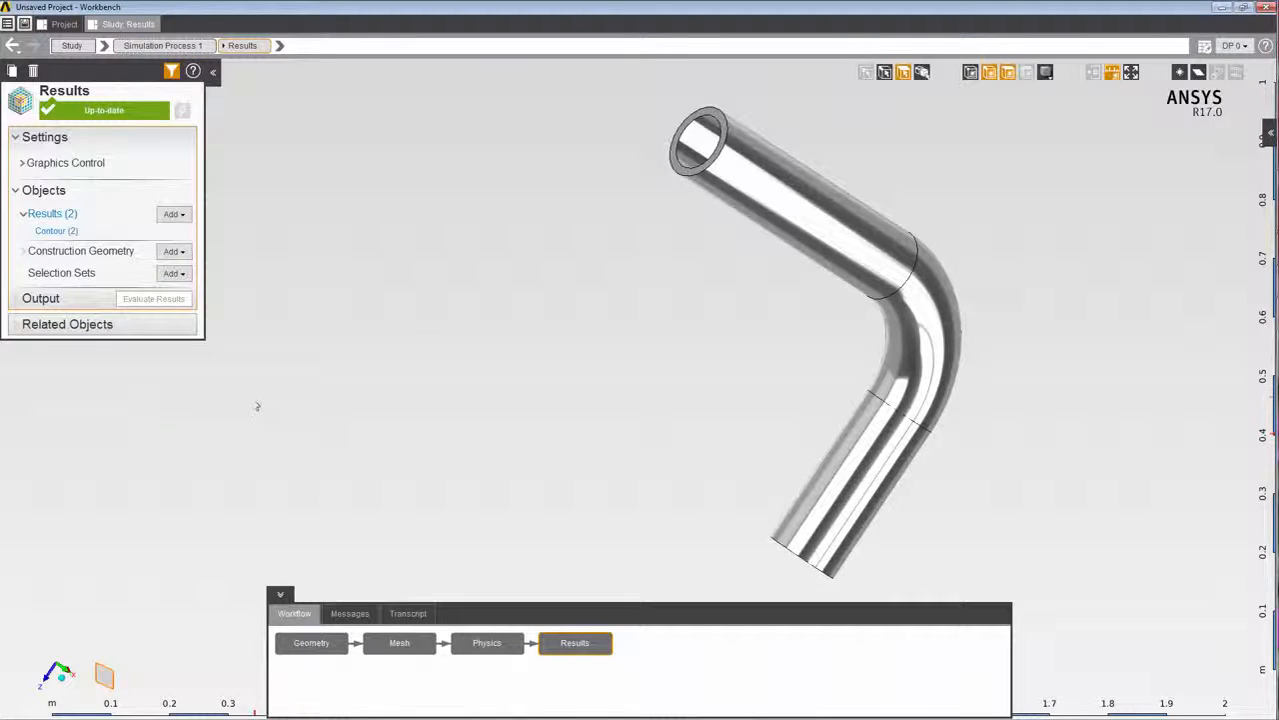
right_click(300, 226)
mouse_move(345, 232)
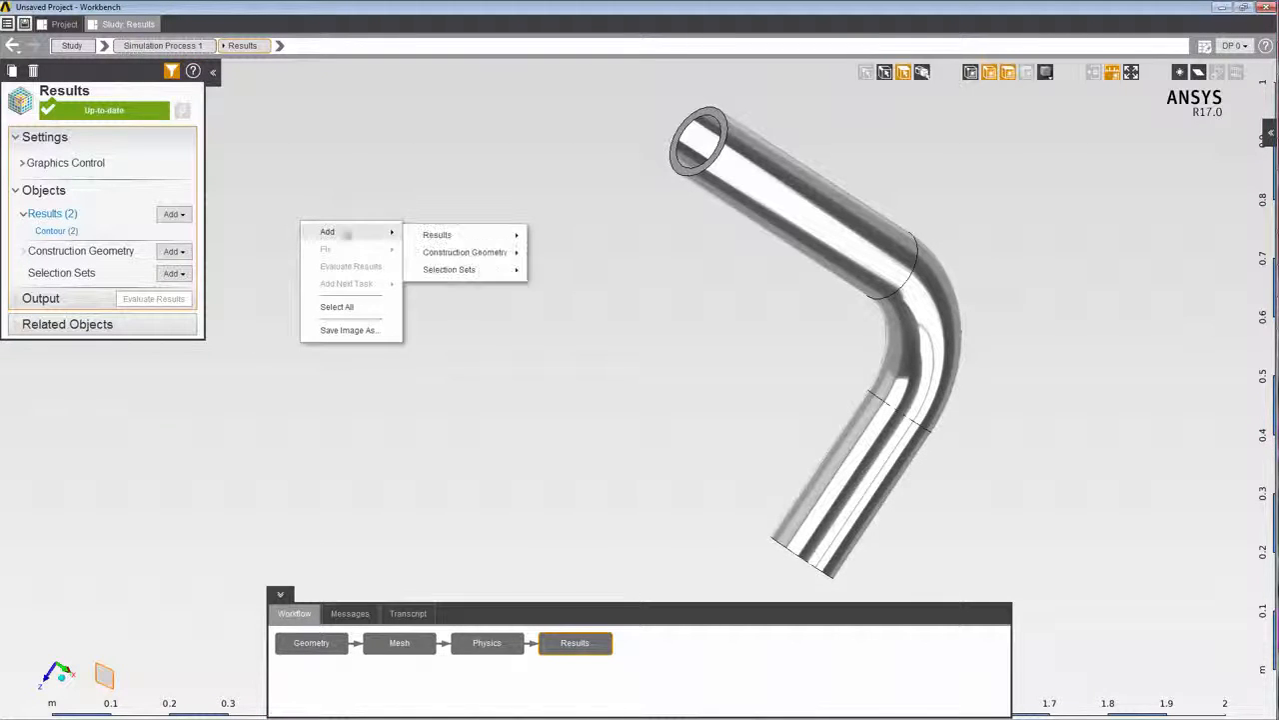
mouse_move(440, 236)
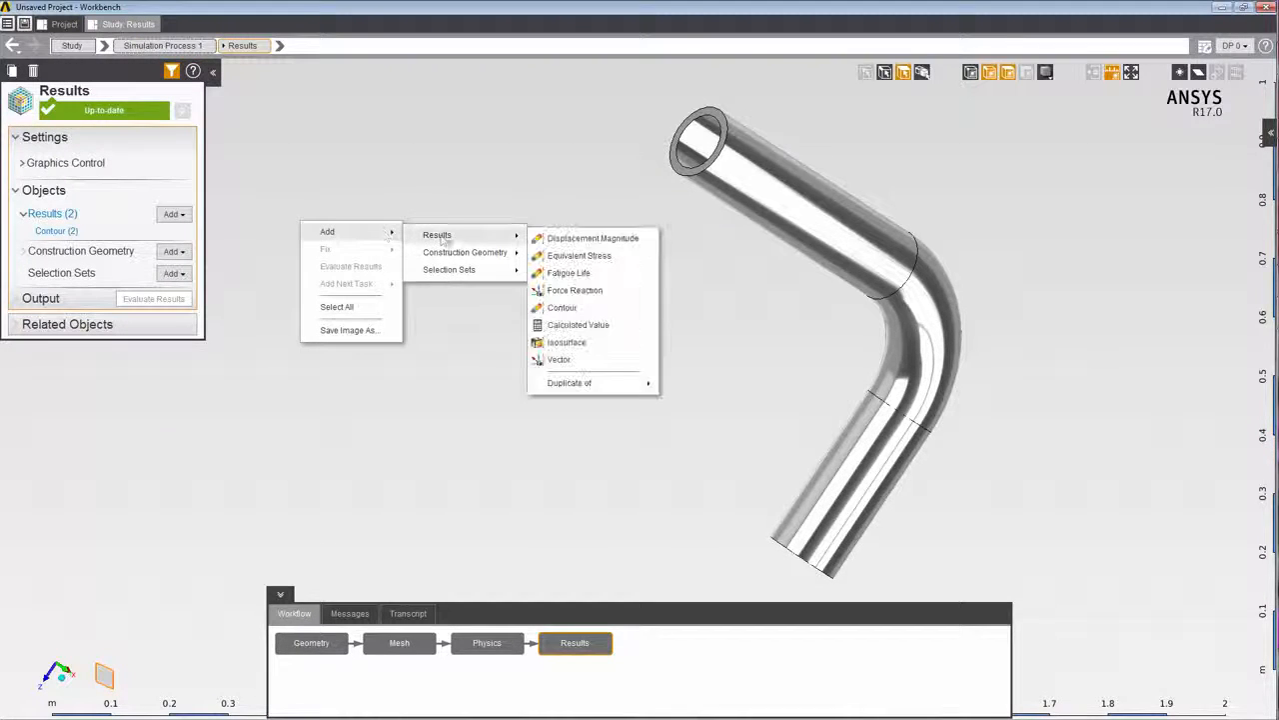
click(588, 292)
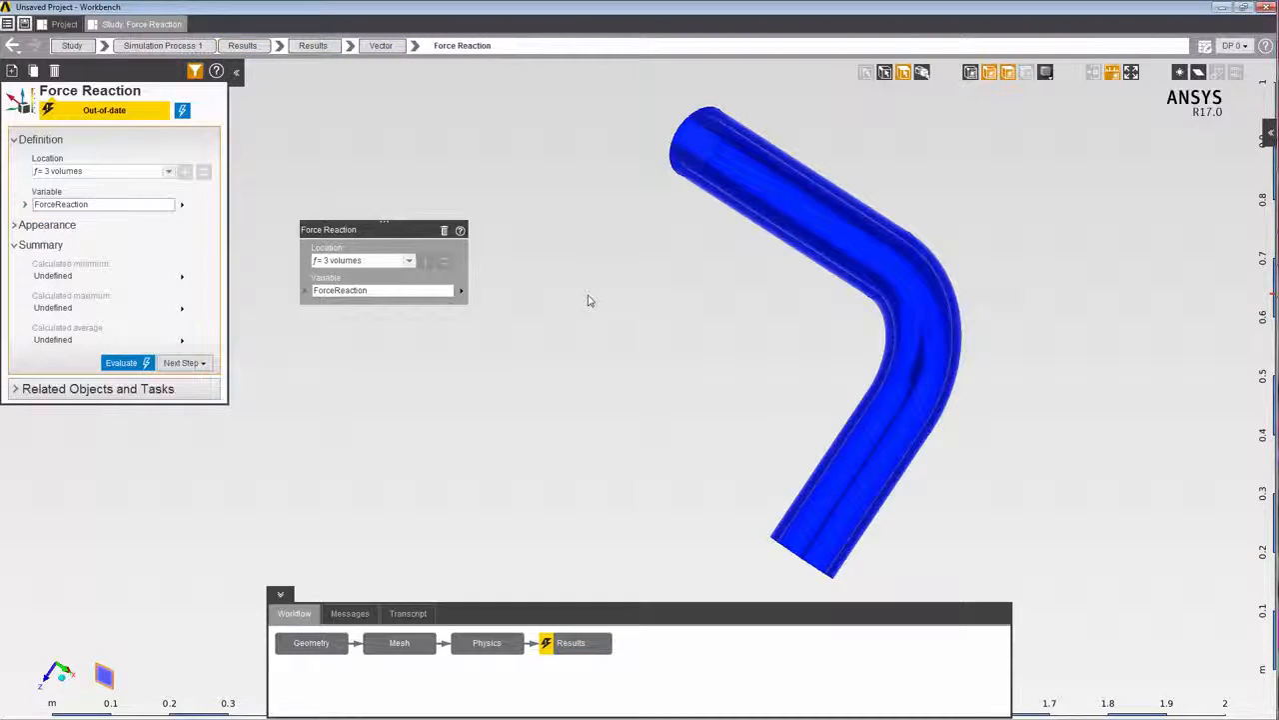
click(116, 363)
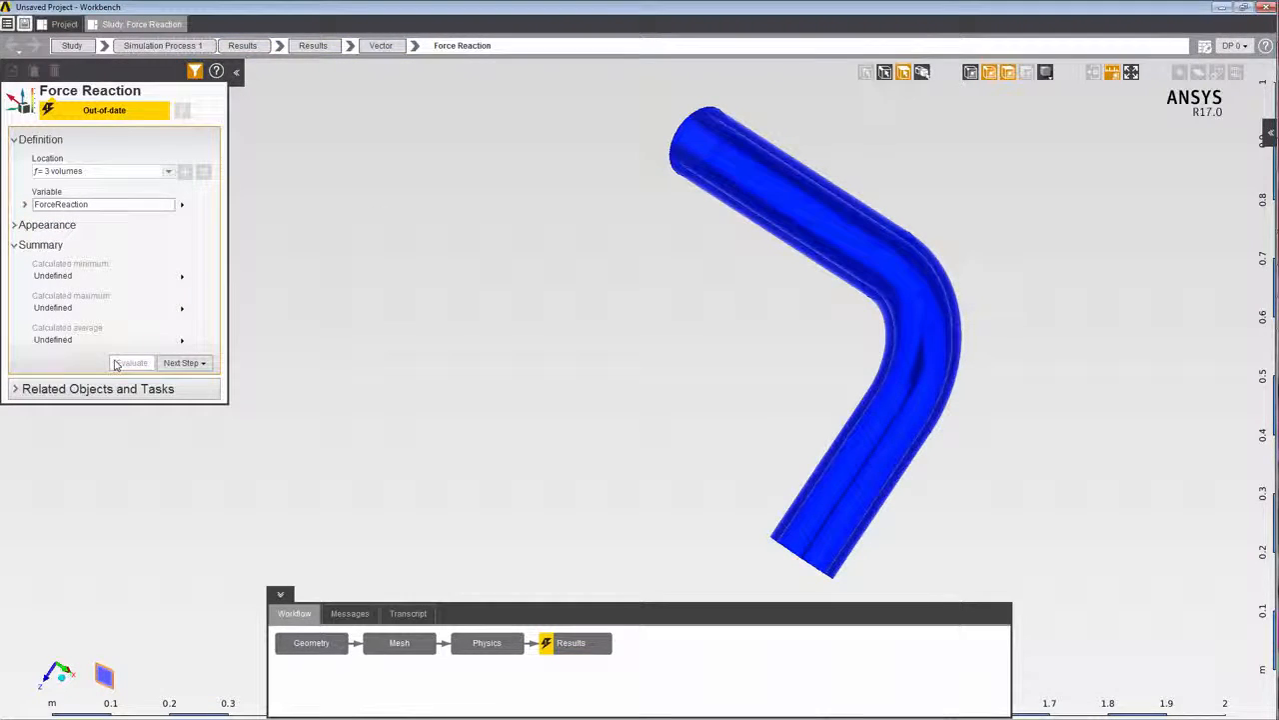